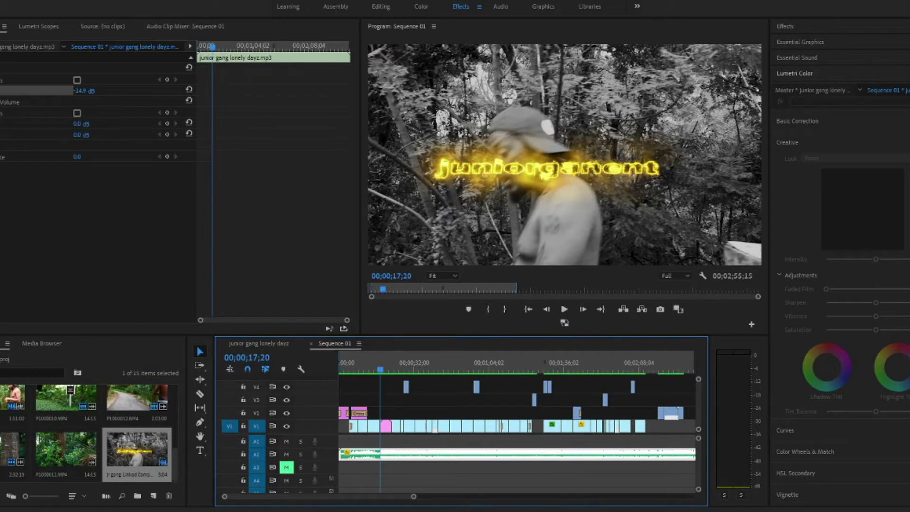
# Save the Premiere project and play the sequence to check the yellow glowing title.
pyautogui.hotkey('ctrl', 's')
pyautogui.press('space')
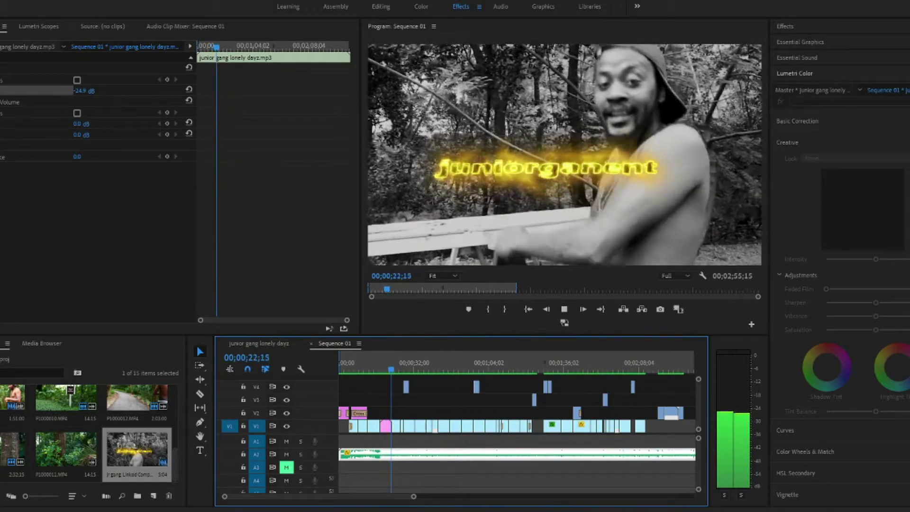
pyautogui.press('space')
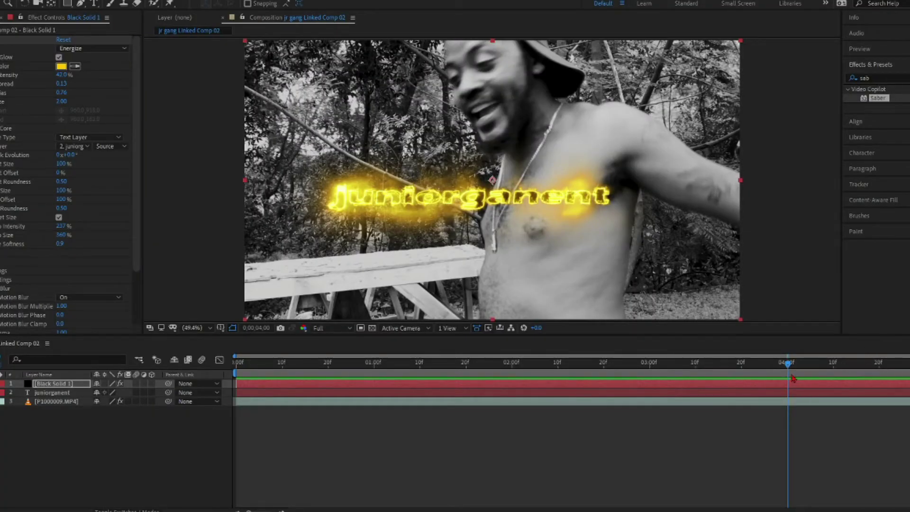
# Preview the linked composition from 0:00:00:00, then stop playback.
pyautogui.click(105, 349)
pyautogui.press('Home')
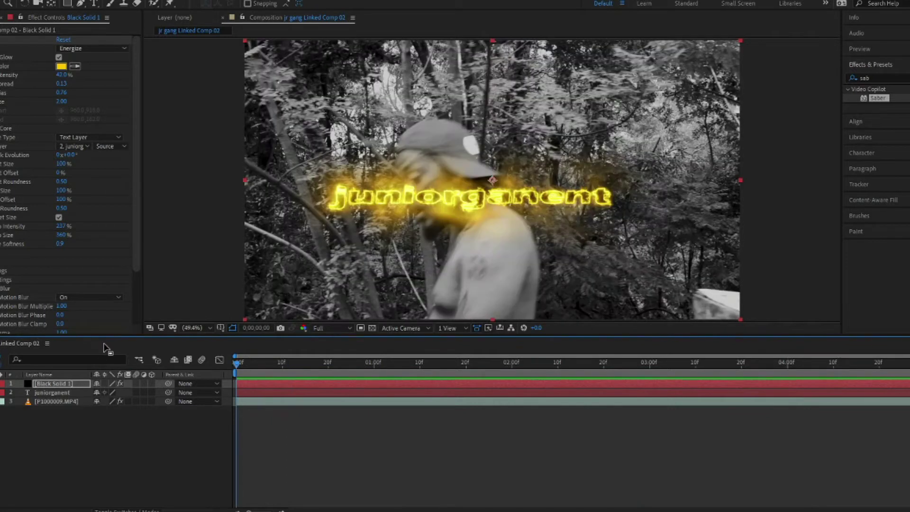
pyautogui.press('space')
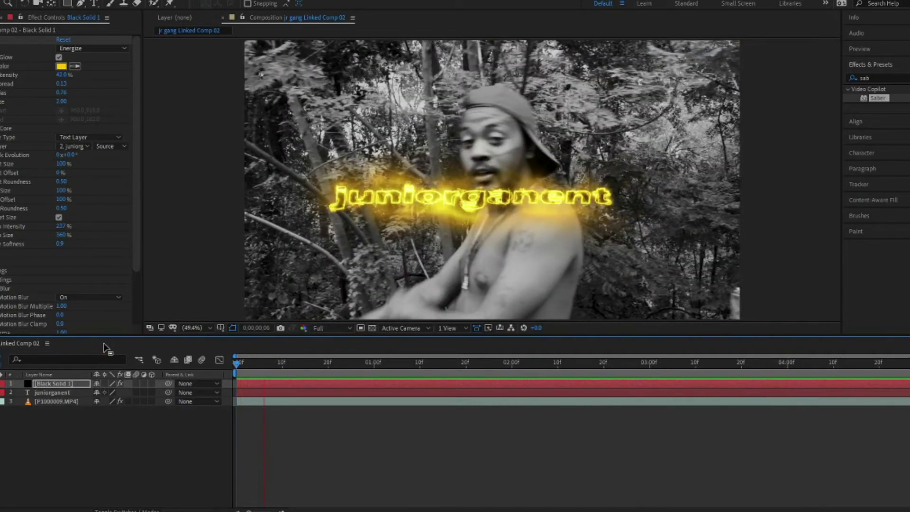
pyautogui.press('space')
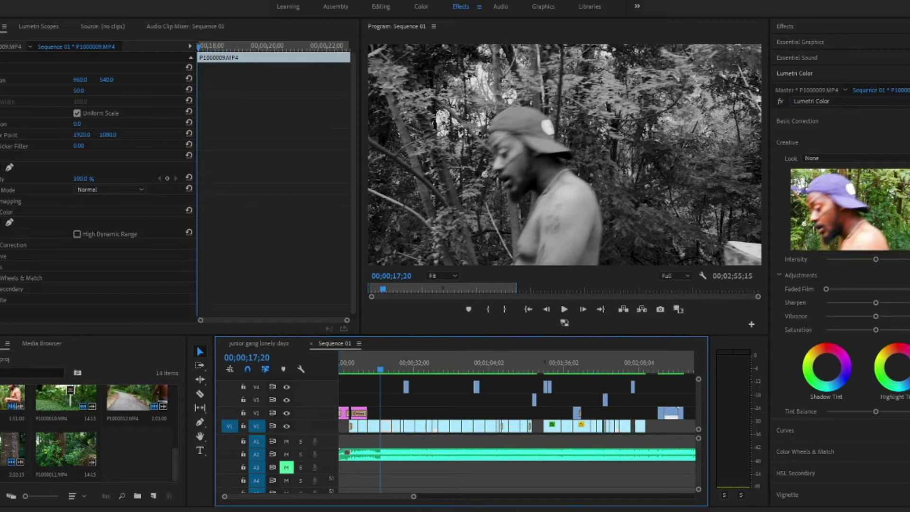
# Bring up the replace options for the P1000009.MP4 forest clip on V1.
pyautogui.rightClick(387, 430)
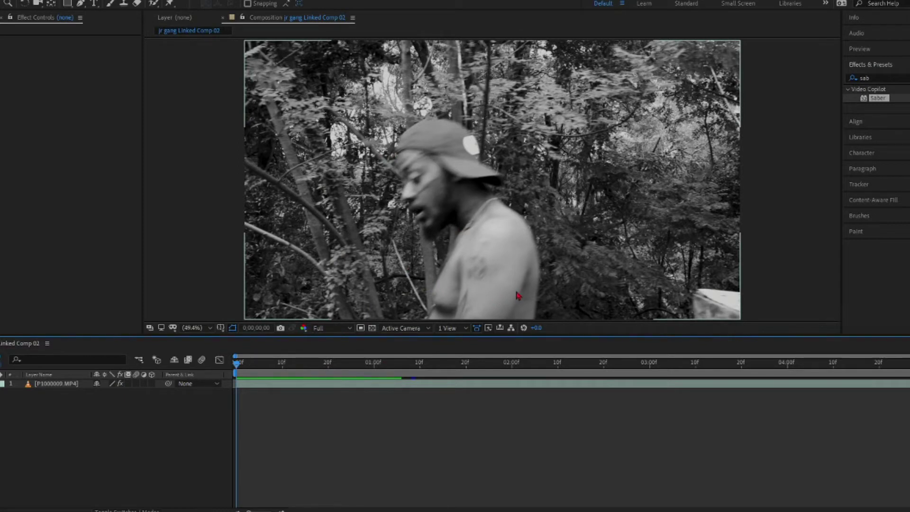
# Add a 'juniorgangent' text layer centred in the frame.
pyautogui.click(427, 226)
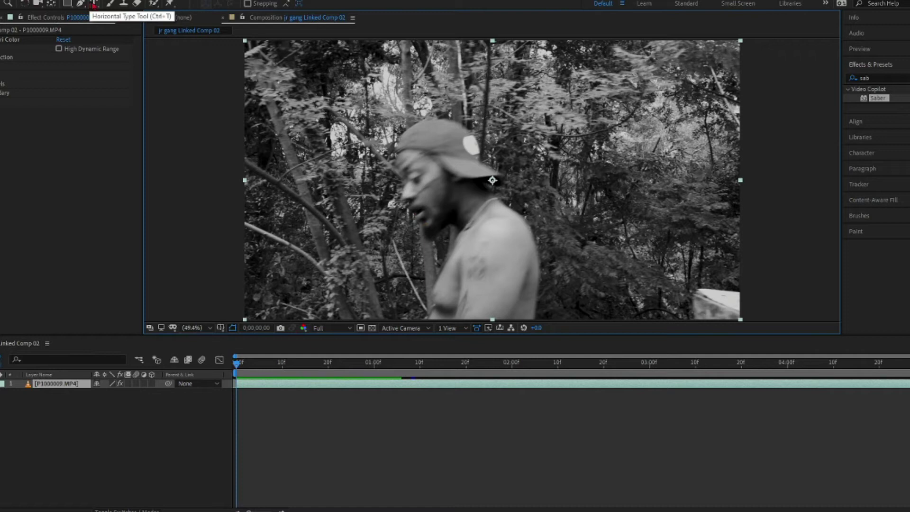
pyautogui.click(95, 4)
pyautogui.click(310, 183)
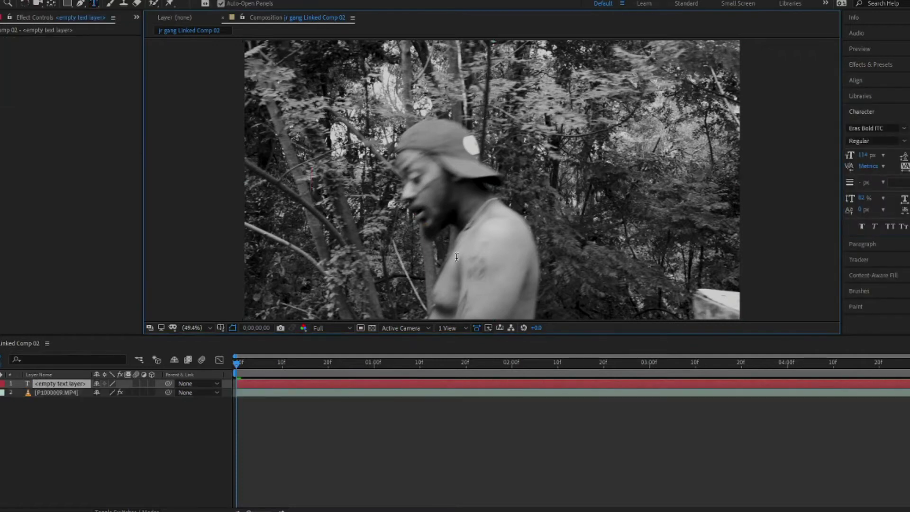
pyautogui.write('junior')
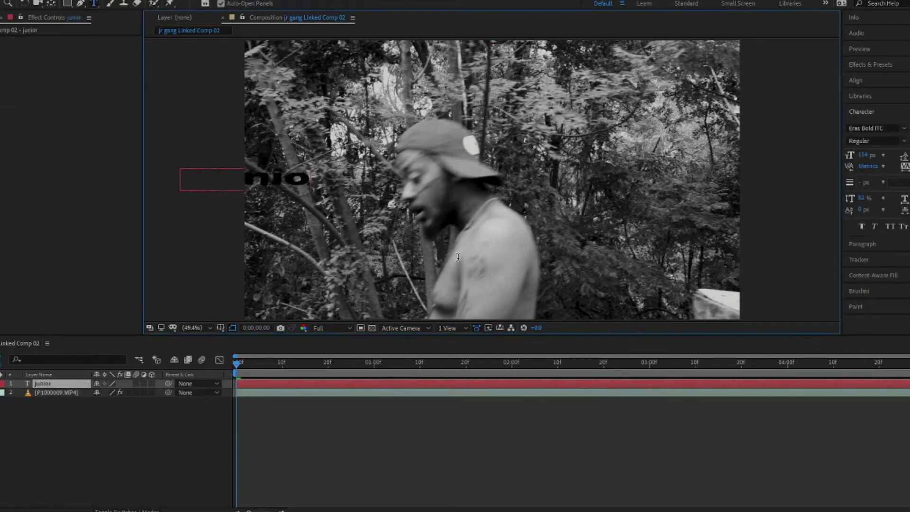
pyautogui.write('gangent')
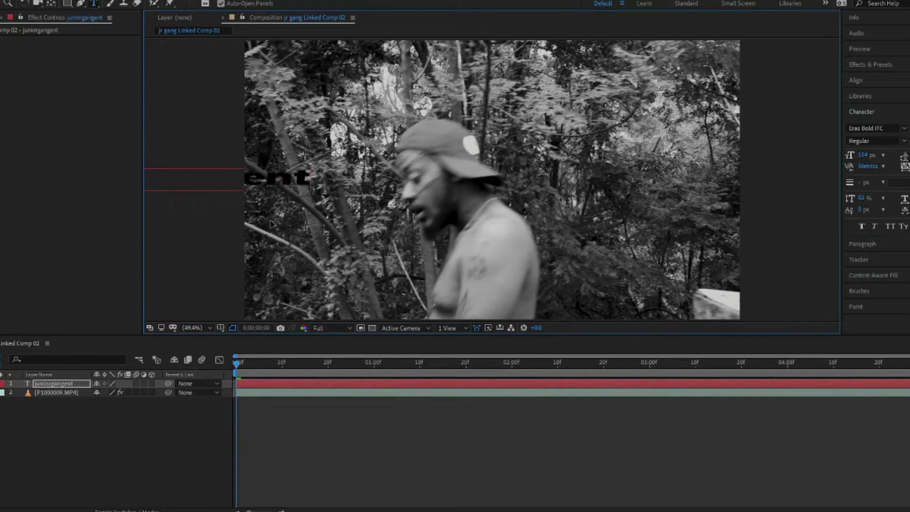
pyautogui.moveTo(277, 225); pyautogui.dragTo(562, 234)
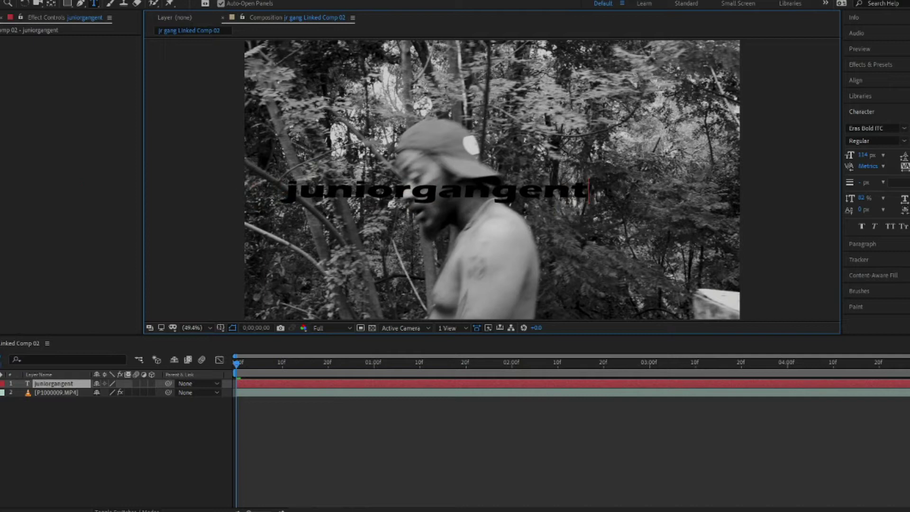
# Add a new black solid layer on top.
pyautogui.rightClick(44, 432)
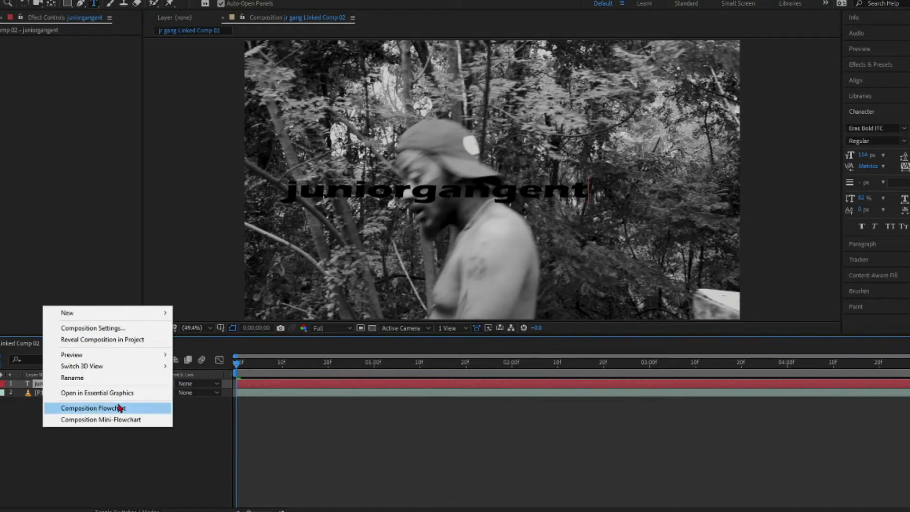
pyautogui.moveTo(105, 313)
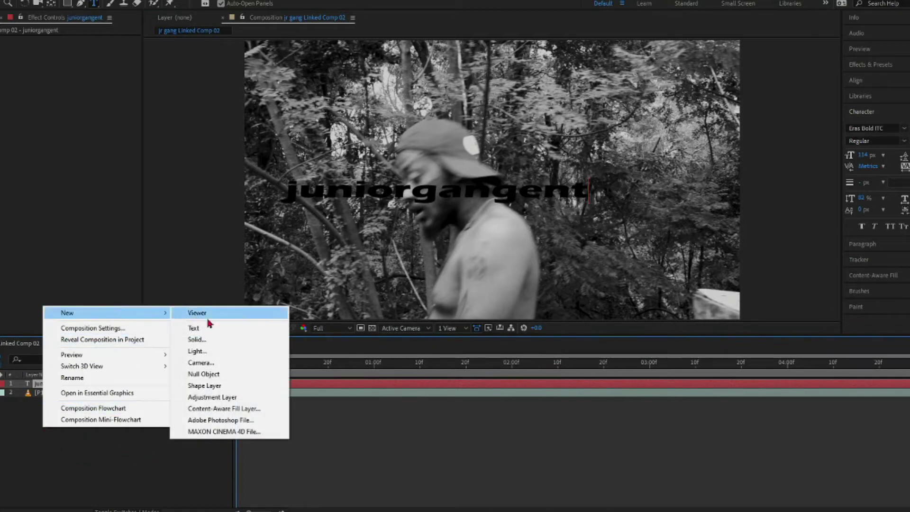
pyautogui.click(229, 340)
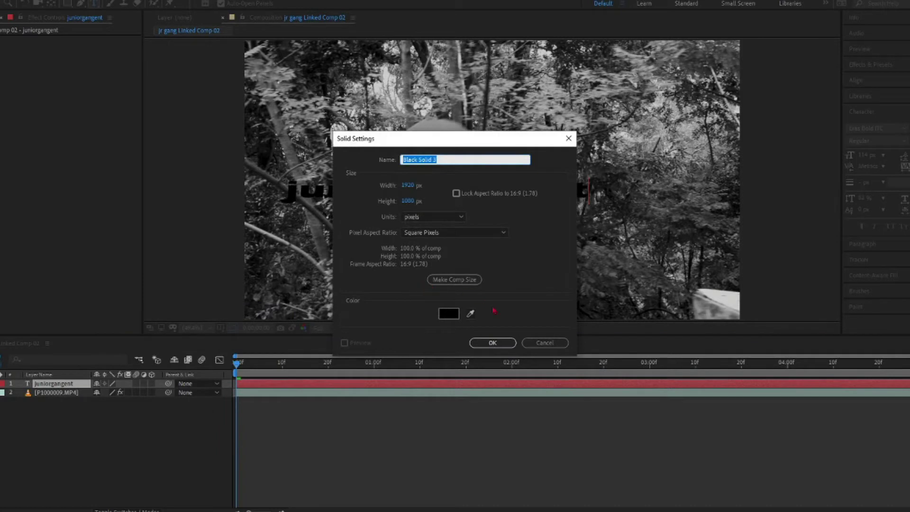
pyautogui.click(499, 343)
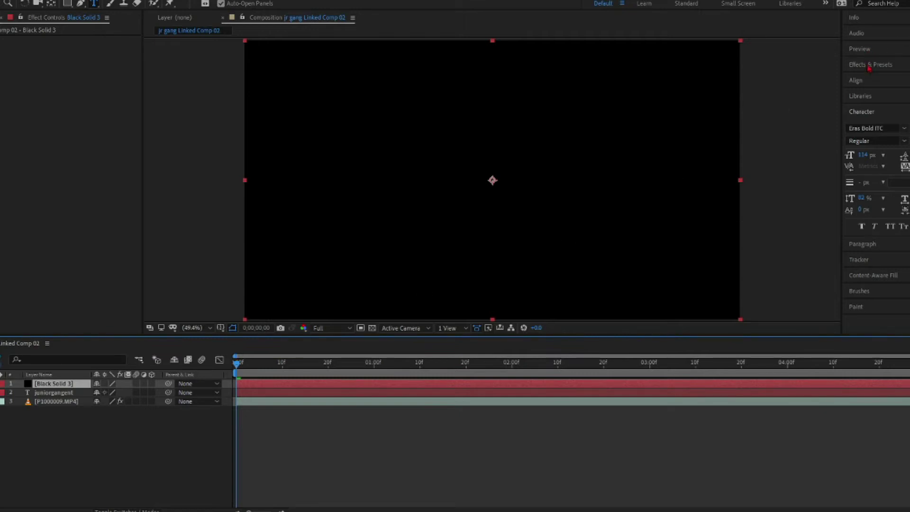
# Apply Saber to Black Solid 3 with Core Type Text Layer tracing 'juniorgangent'.
pyautogui.click(869, 68)
pyautogui.write('sab')
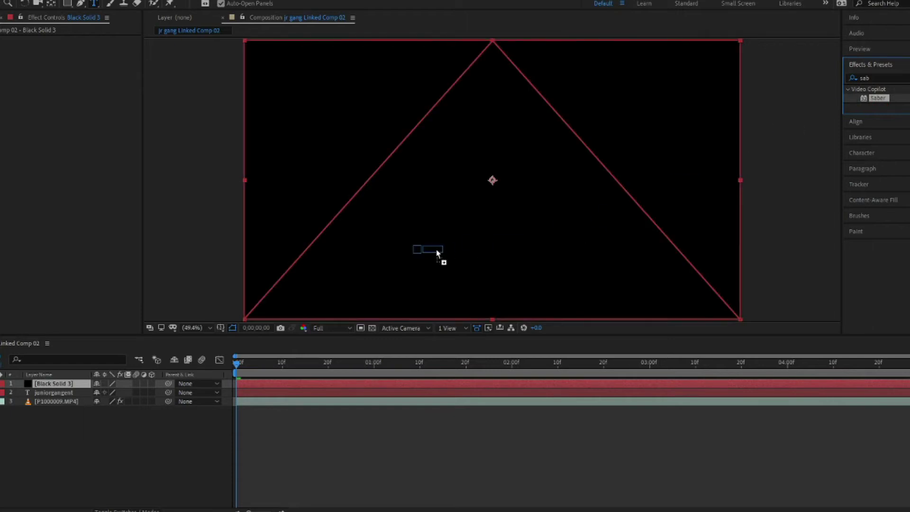
pyautogui.moveTo(885, 101); pyautogui.dragTo(439, 256)
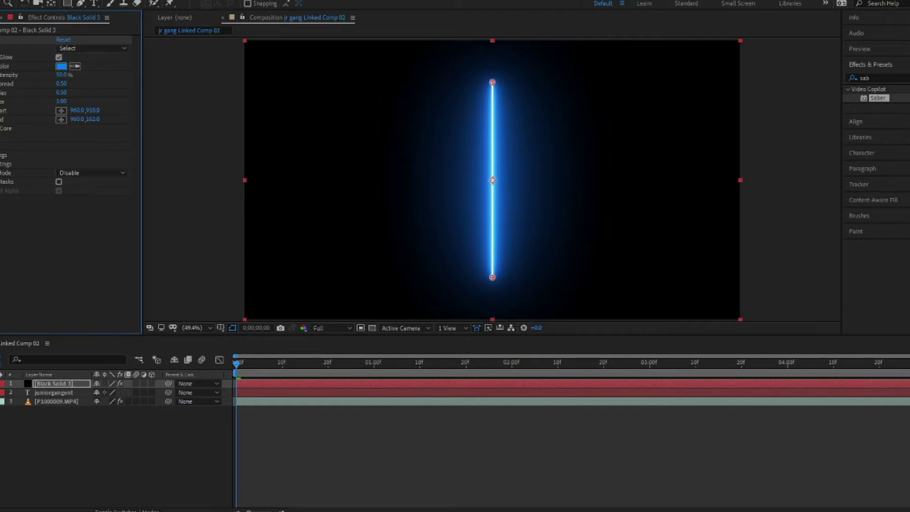
pyautogui.click(2, 128)
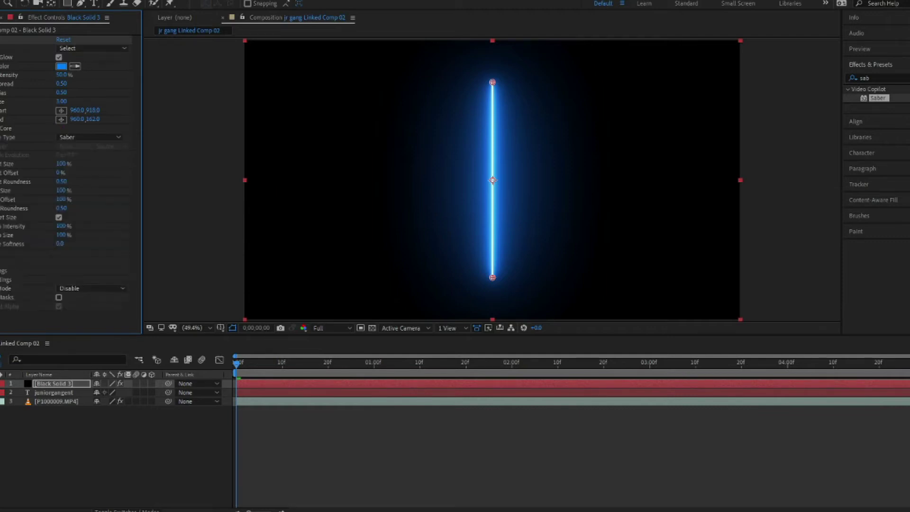
pyautogui.click(74, 140)
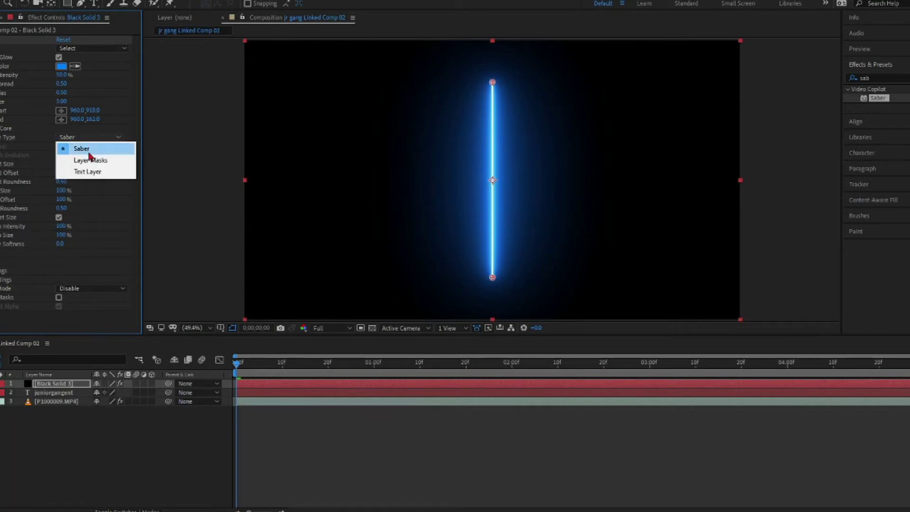
pyautogui.click(96, 173)
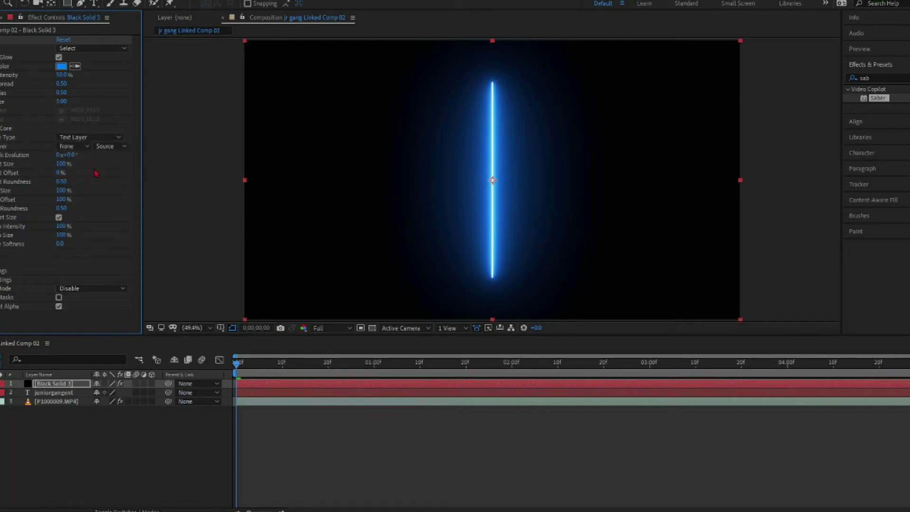
pyautogui.click(71, 146)
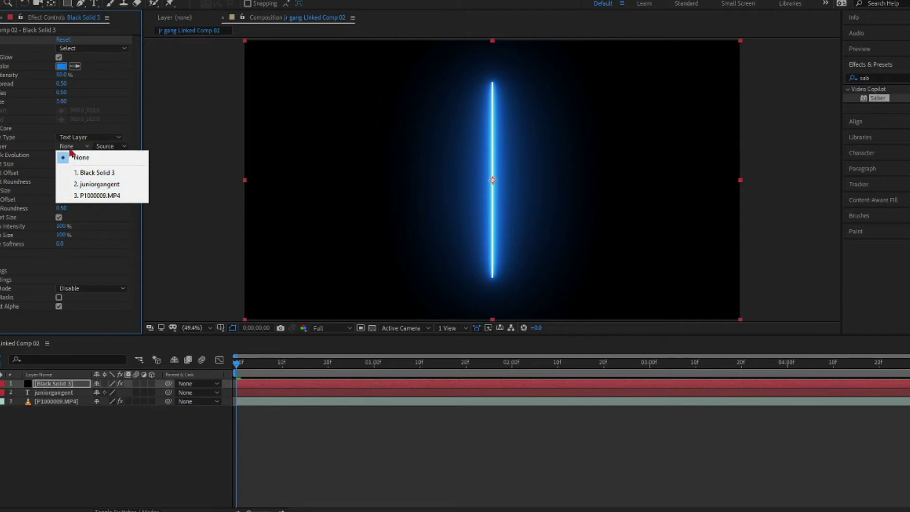
pyautogui.click(90, 186)
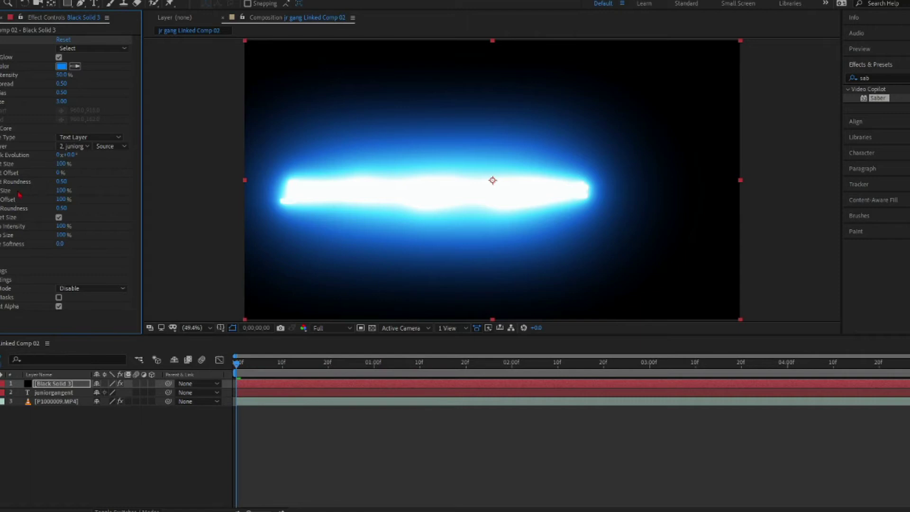
pyautogui.scroll(-2, 71, 178)
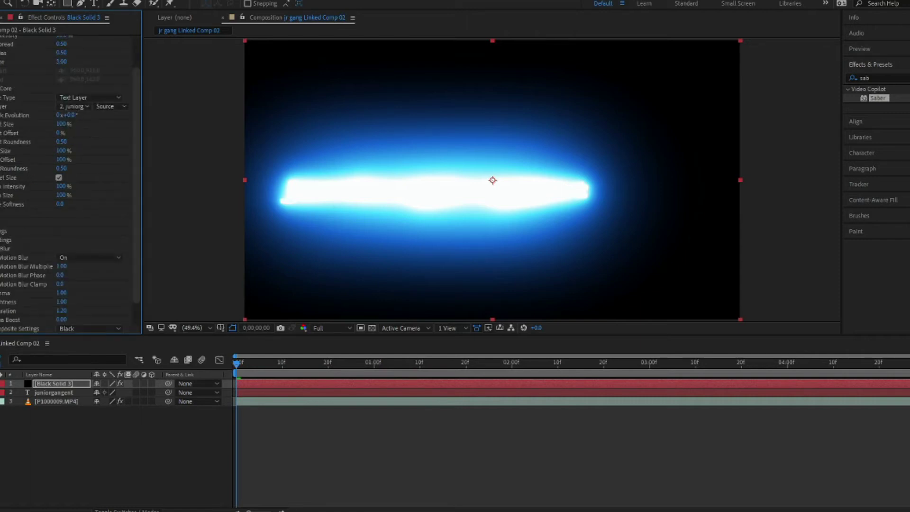
pyautogui.scroll(-1, 68, 256)
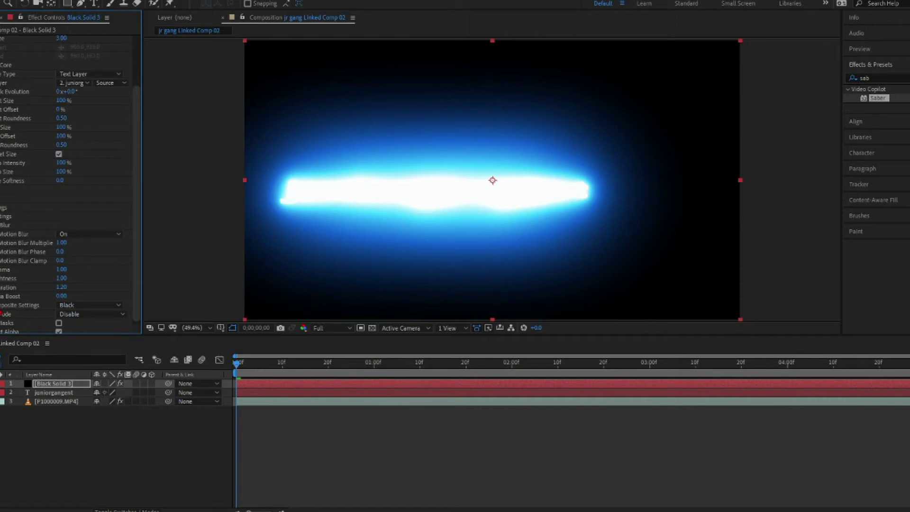
# Set Saber's Composite Settings to Transparent and lower the Glow Intensity.
pyautogui.click(93, 307)
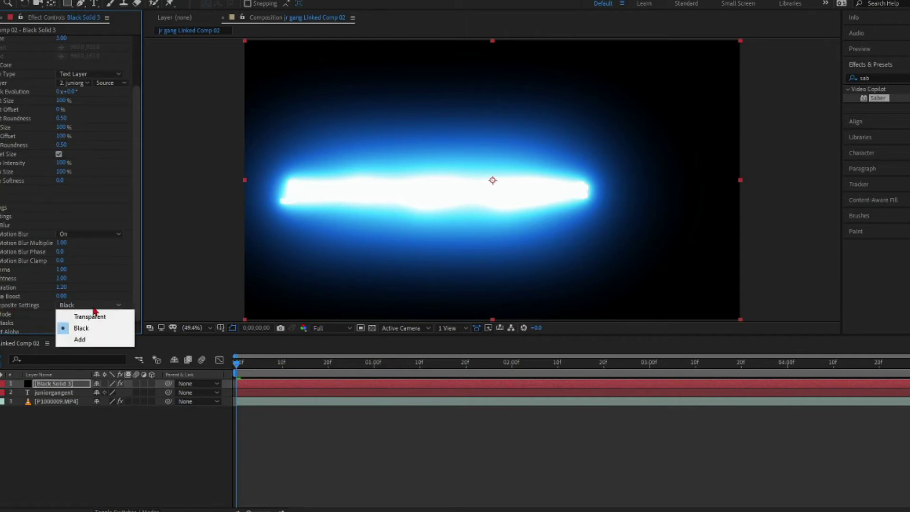
pyautogui.click(94, 318)
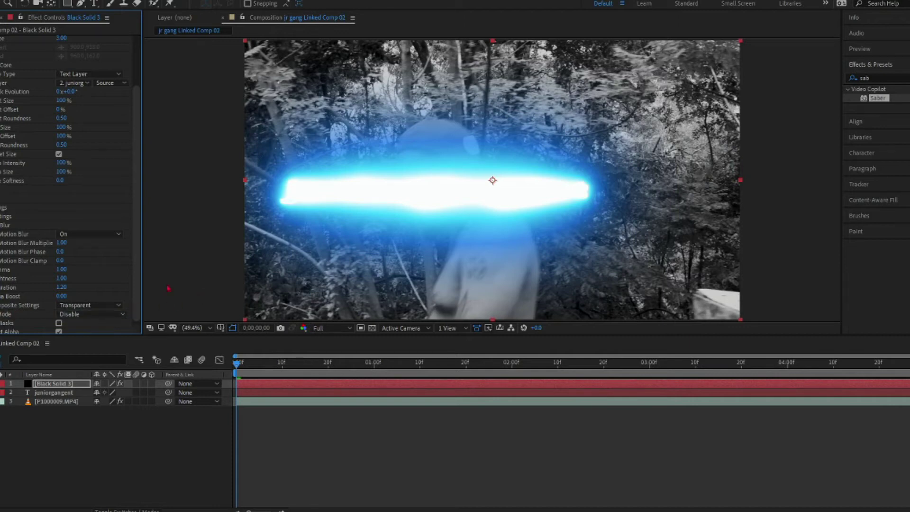
pyautogui.scroll(3, 131, 285)
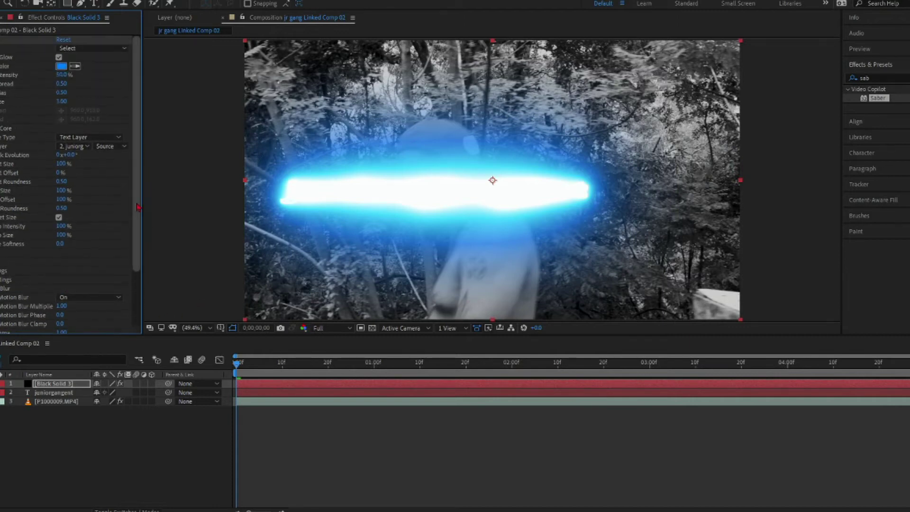
pyautogui.moveTo(57, 74); pyautogui.dragTo(61, 87)
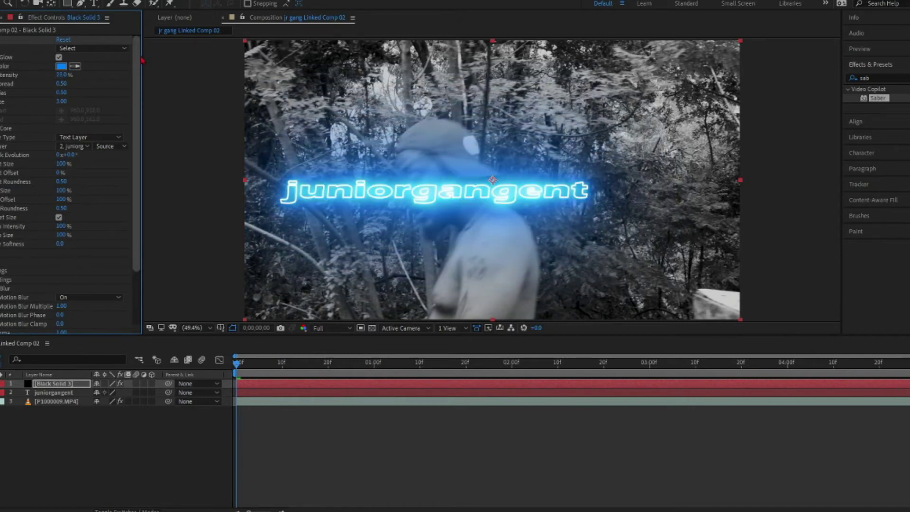
# Apply the Fractal preset and dim its glow intensity.
pyautogui.click(96, 48)
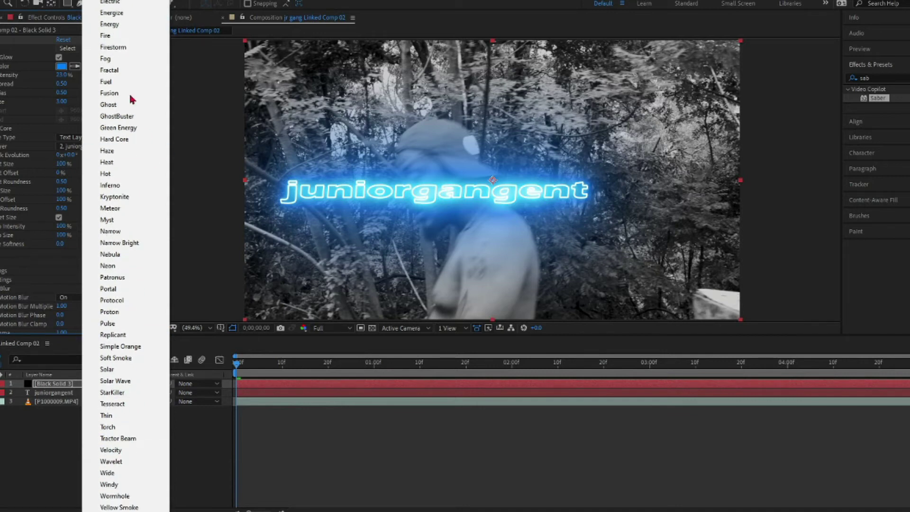
pyautogui.click(125, 71)
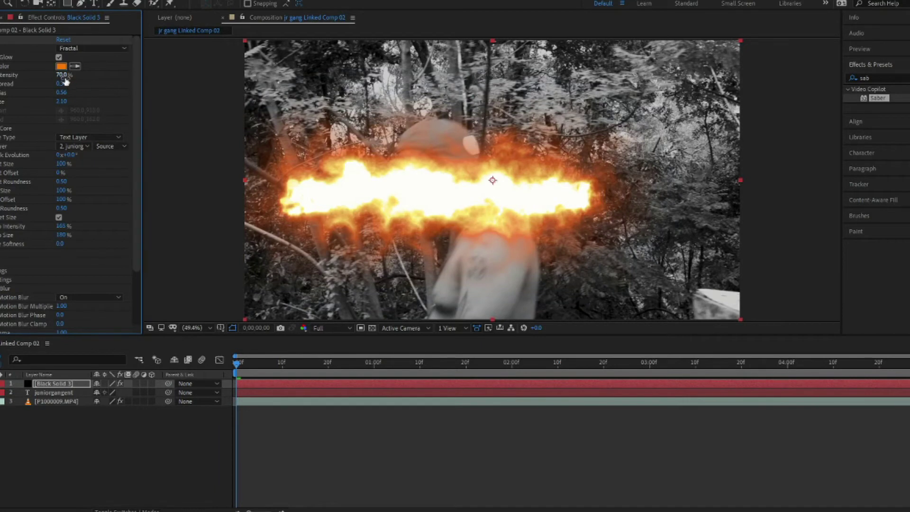
pyautogui.moveTo(63, 75); pyautogui.dragTo(52, 92)
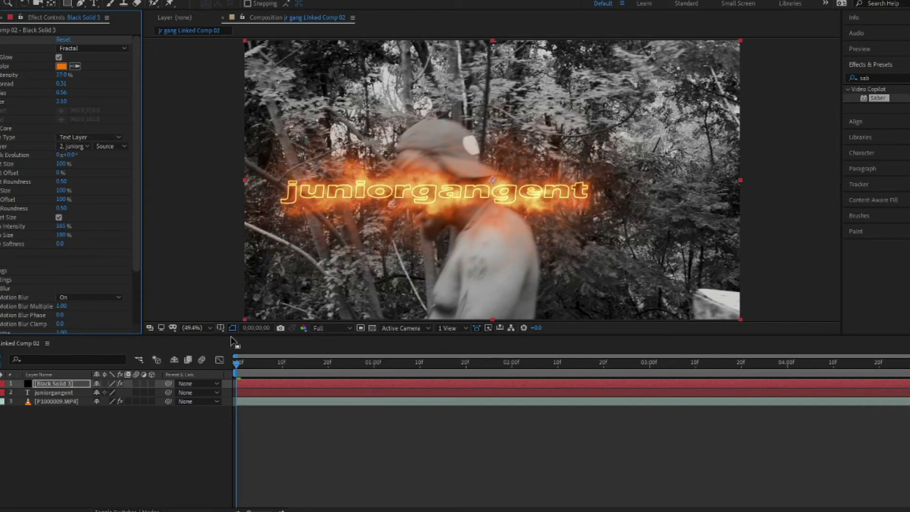
# Preview at Third resolution, then switch the Saber preset to Energy.
pyautogui.click(328, 328)
pyautogui.click(329, 371)
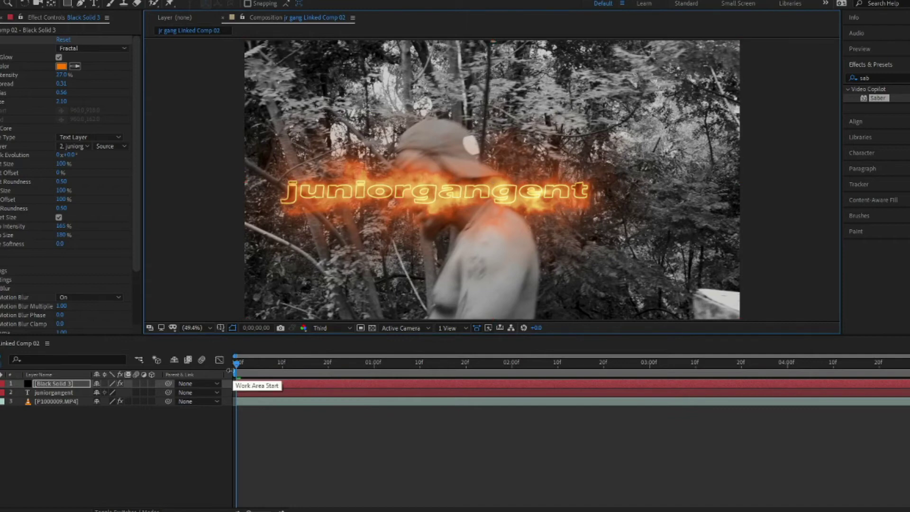
pyautogui.press('space')
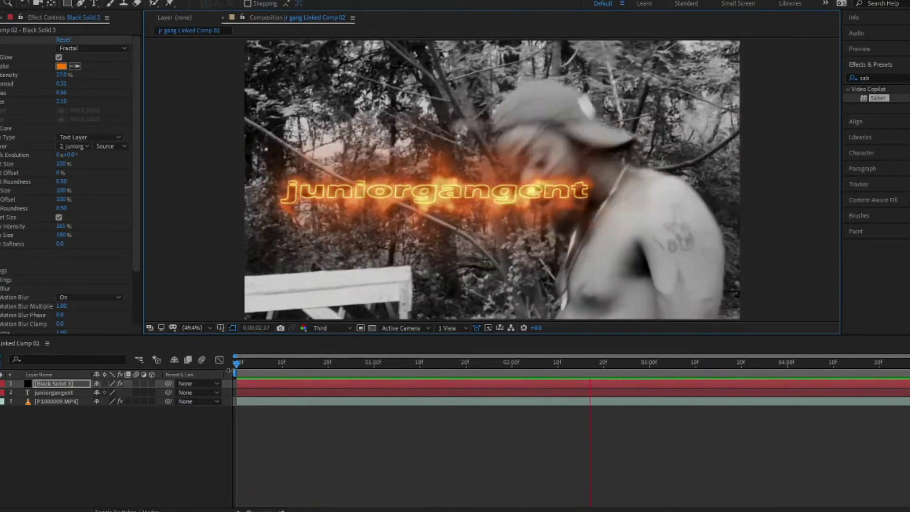
pyautogui.press('space')
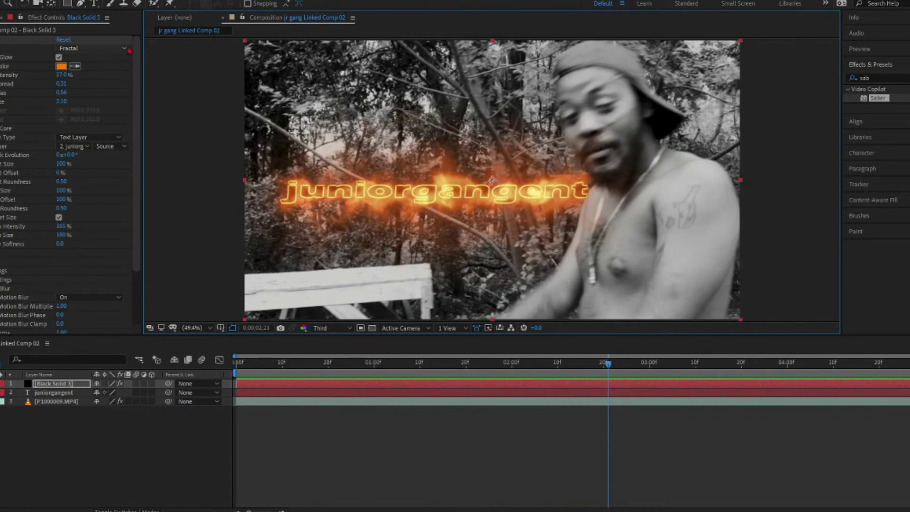
pyautogui.click(126, 49)
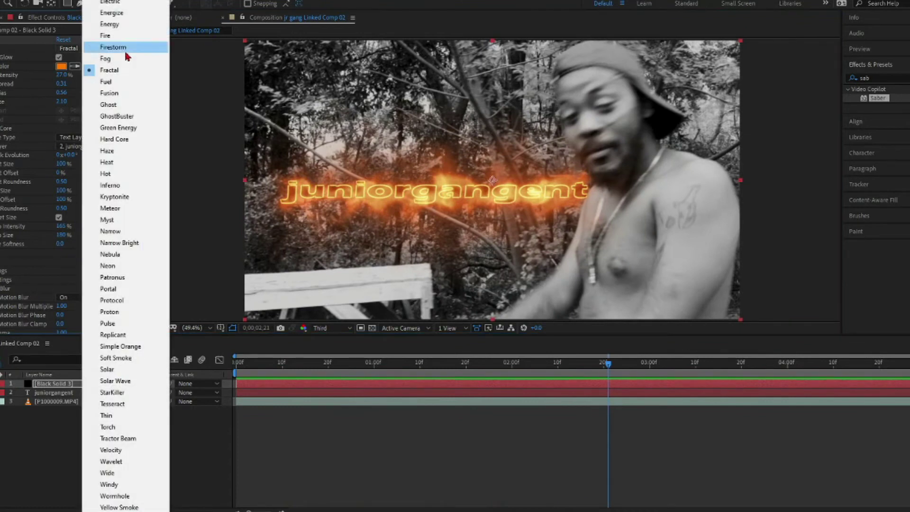
pyautogui.click(114, 24)
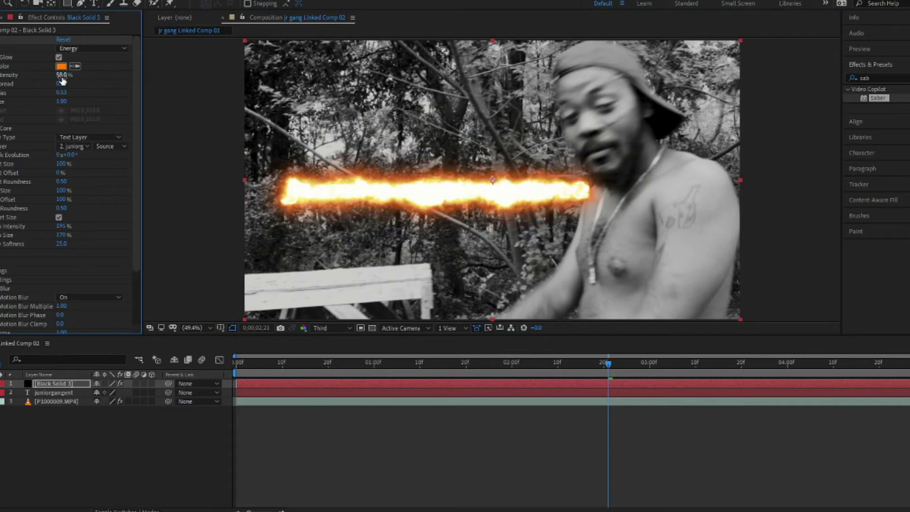
# Lower the Energy glow intensity and preview from the first frame.
pyautogui.moveTo(62, 76); pyautogui.dragTo(59, 93)
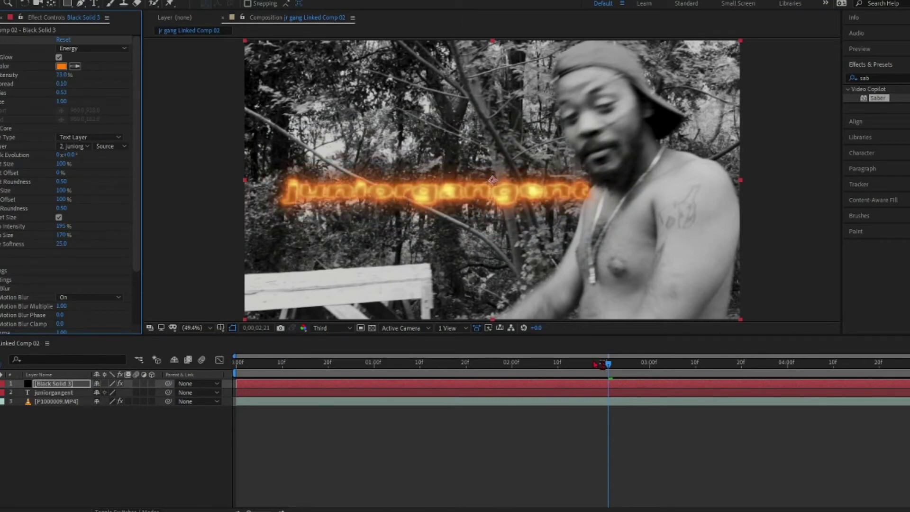
pyautogui.press('Home')
pyautogui.press('space')
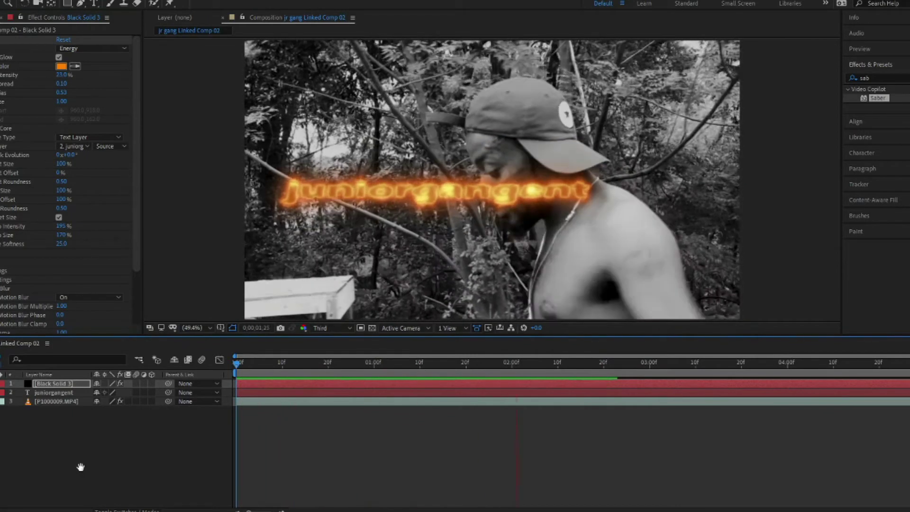
# Recolour the Saber glow red (FF0101) and preview the result.
pyautogui.click(61, 66)
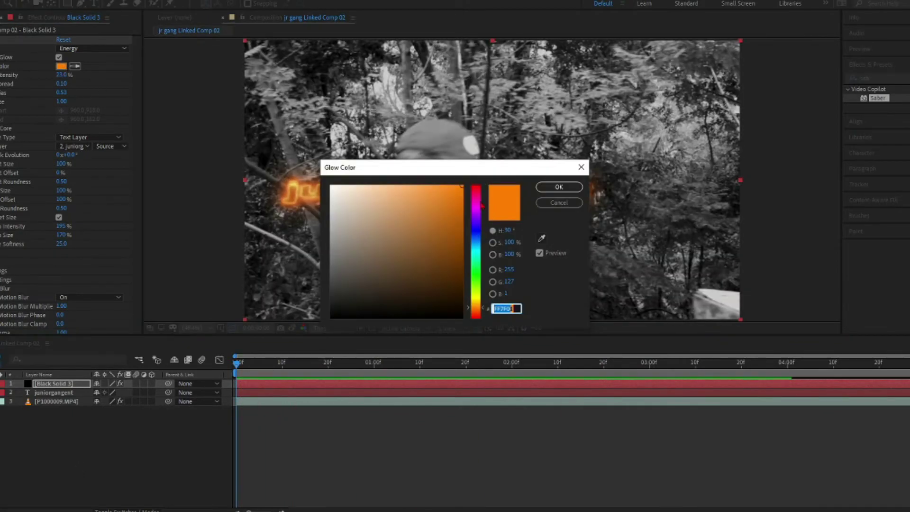
pyautogui.write('FF0101')
pyautogui.click(559, 188)
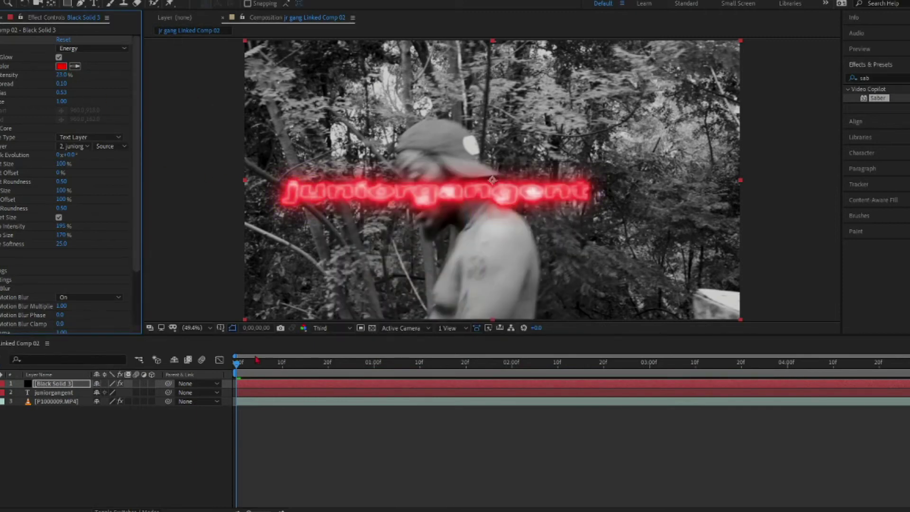
pyautogui.press('space')
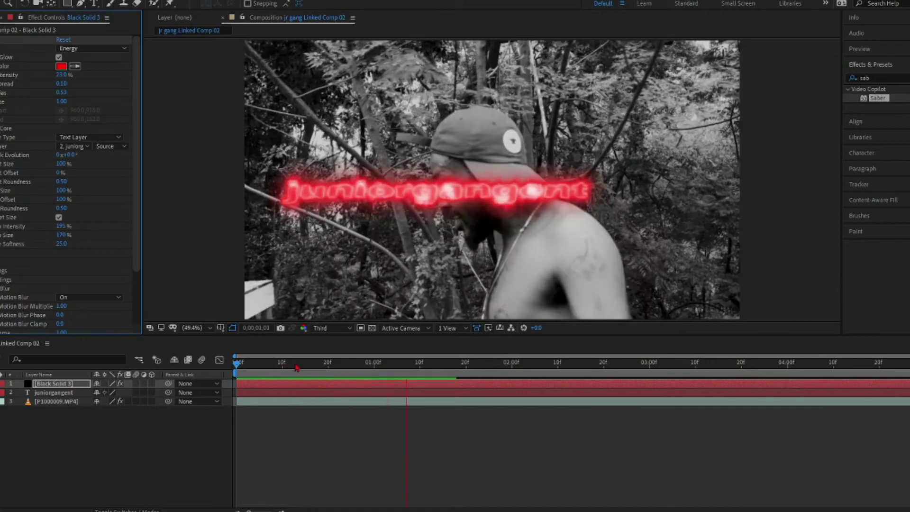
pyautogui.press('space')
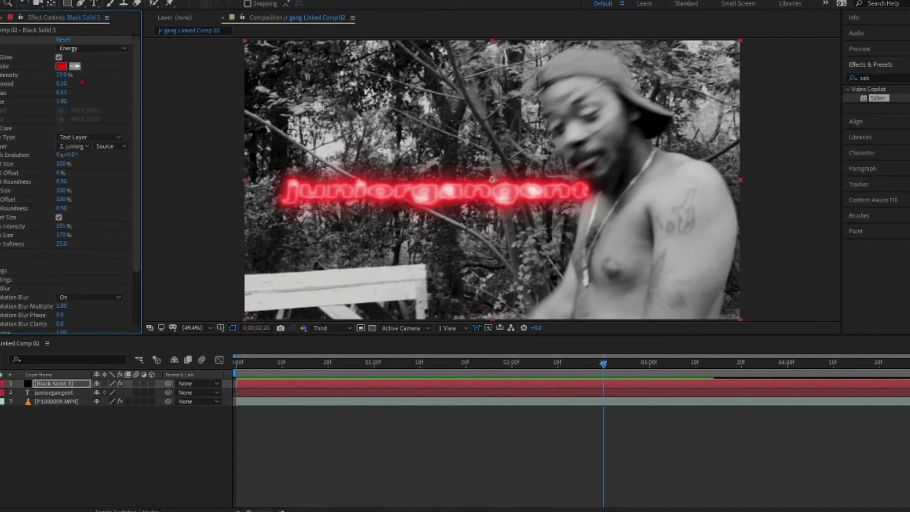
pyautogui.click(86, 53)
# Apply the Fog preset, then cycle through several other Saber presets.
pyautogui.click(114, 63)
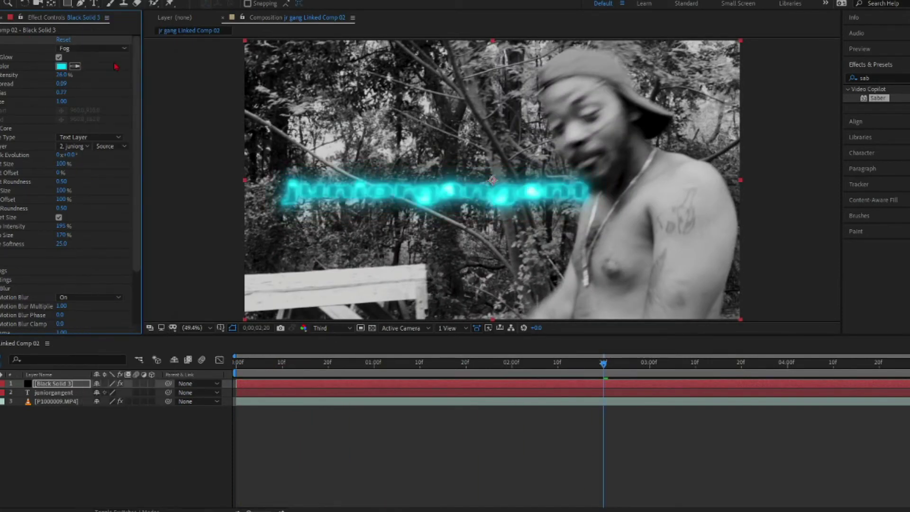
pyautogui.click(93, 48)
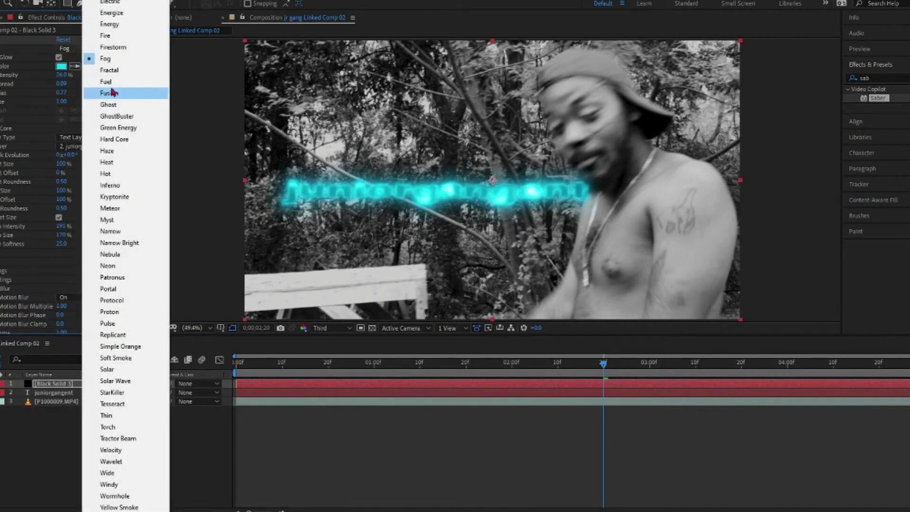
pyautogui.click(107, 58)
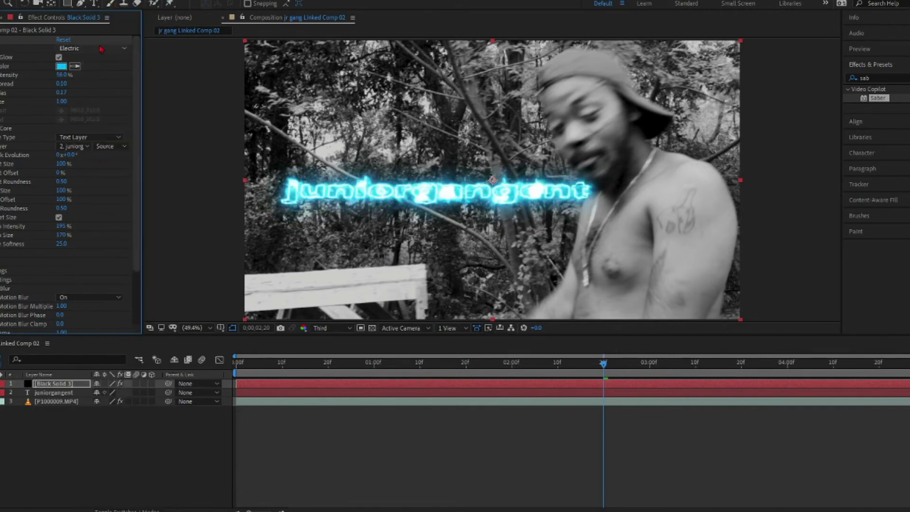
pyautogui.click(93, 47)
pyautogui.click(110, 208)
pyautogui.click(93, 48)
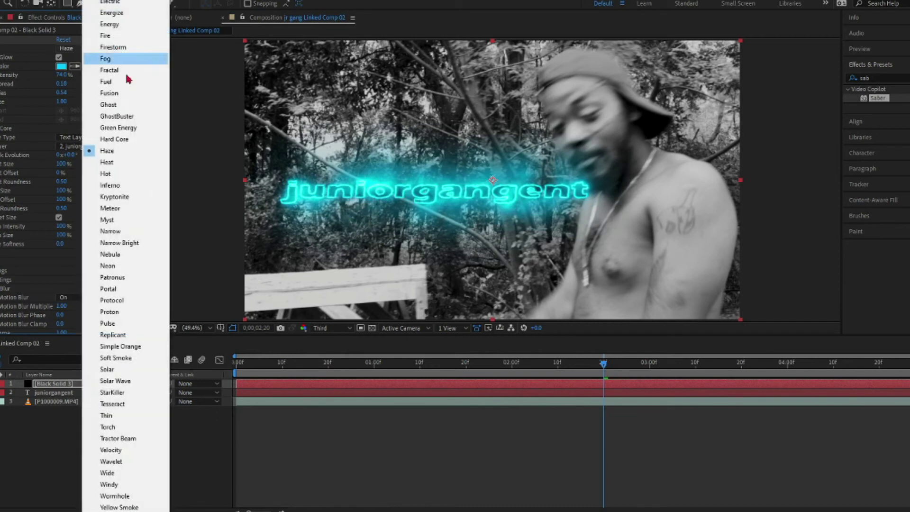
pyautogui.click(112, 277)
pyautogui.click(93, 47)
pyautogui.click(109, 312)
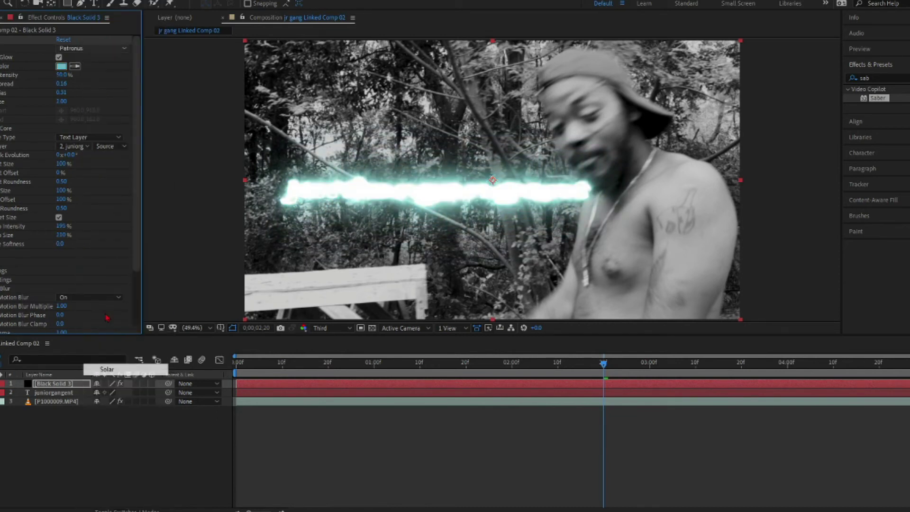
# Preview, try Simple Orange, and settle on the Thin preset.
pyautogui.press('space')
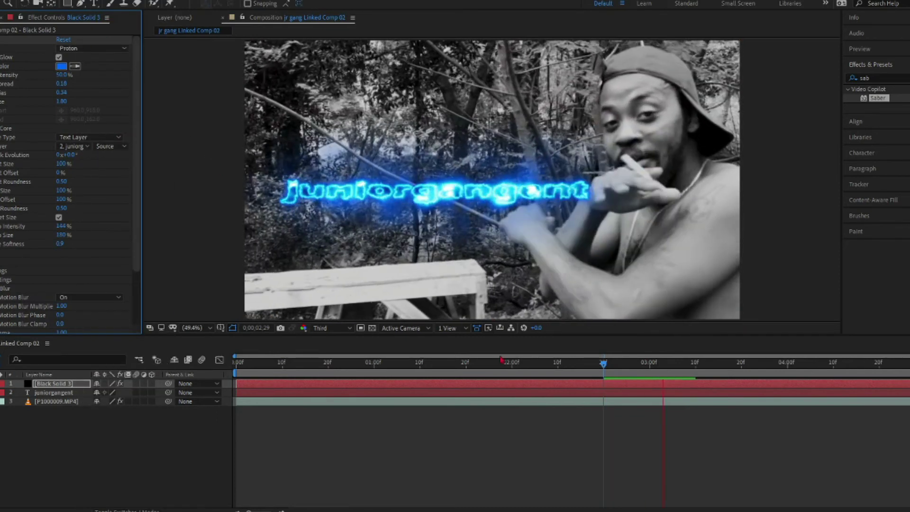
pyautogui.click(93, 47)
pyautogui.click(113, 345)
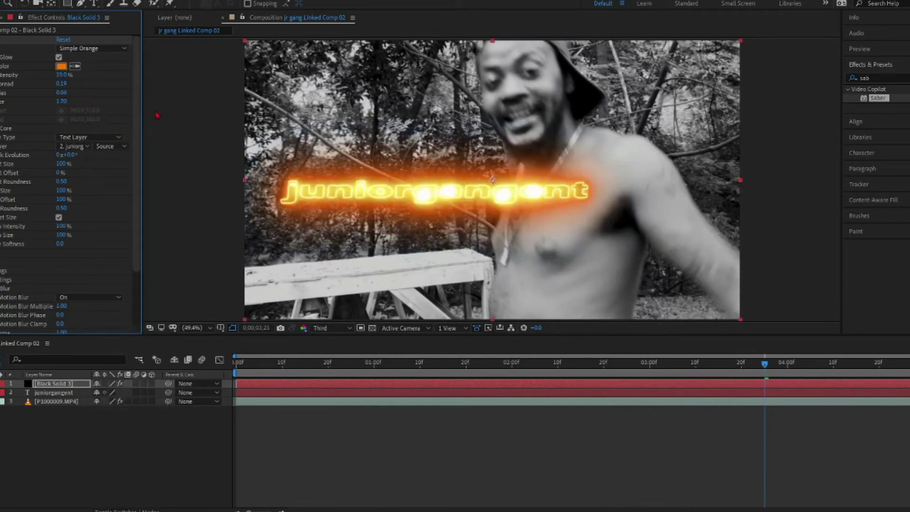
pyautogui.click(92, 47)
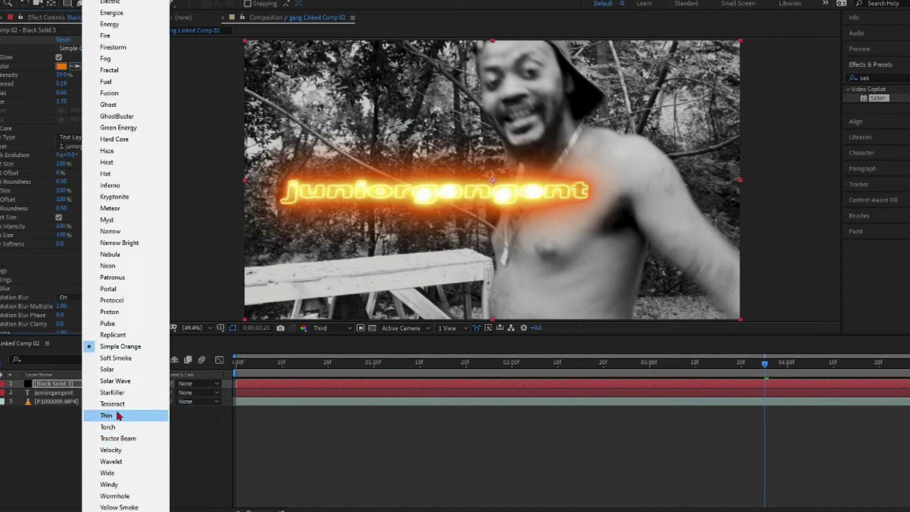
pyautogui.click(119, 416)
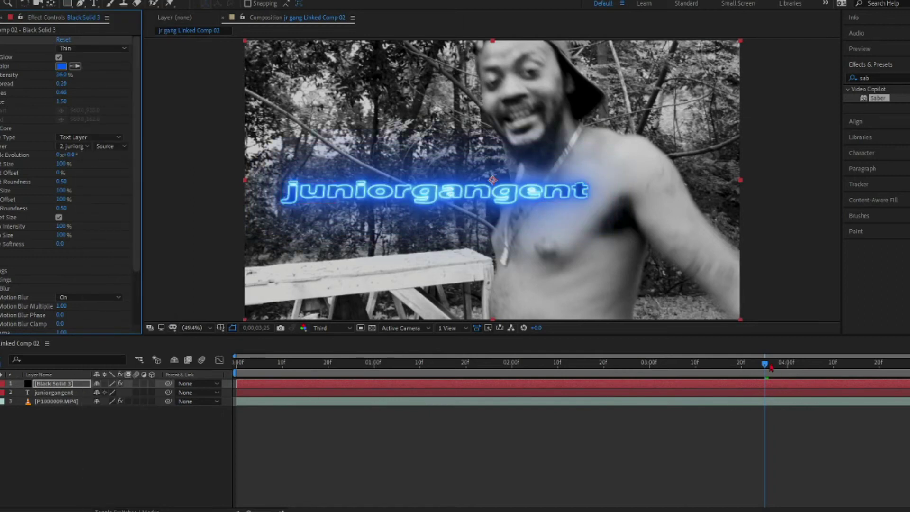
# Rewind to the start and preview the clip with the cyan glow.
pyautogui.moveTo(766, 366); pyautogui.dragTo(211, 370)
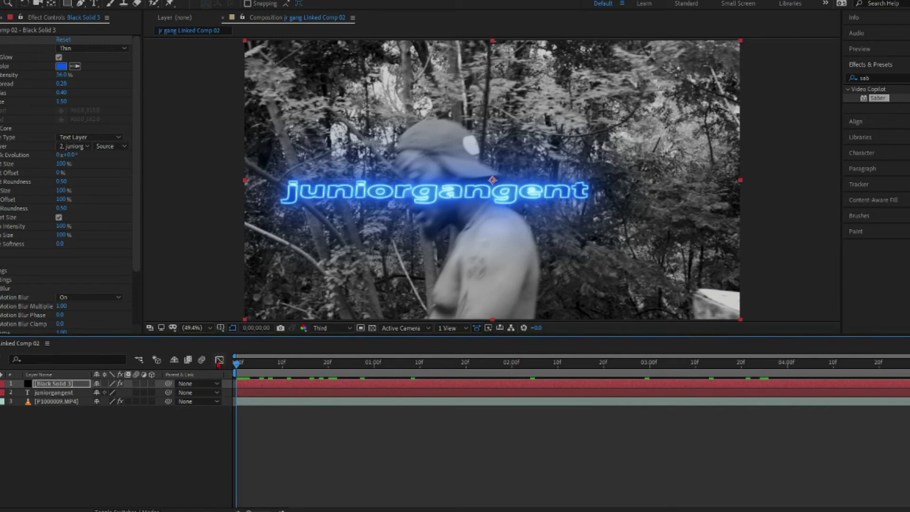
pyautogui.press('space')
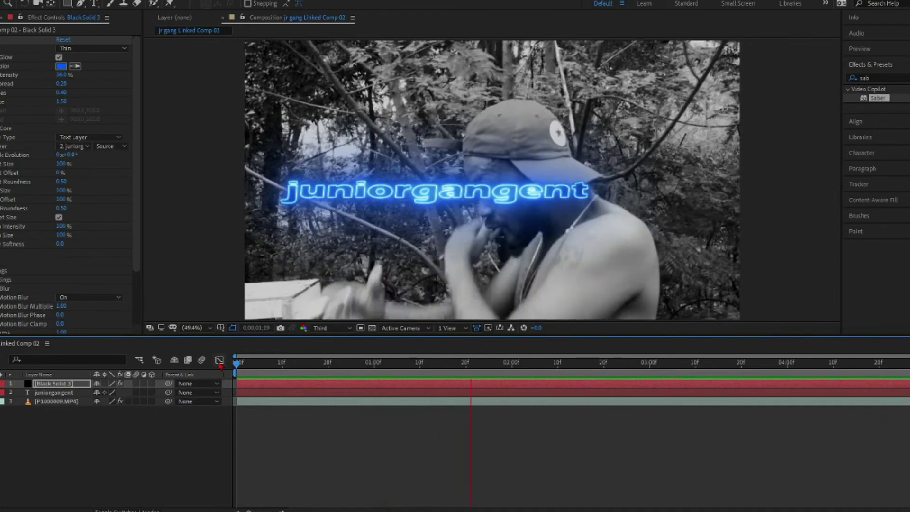
pyautogui.press('space')
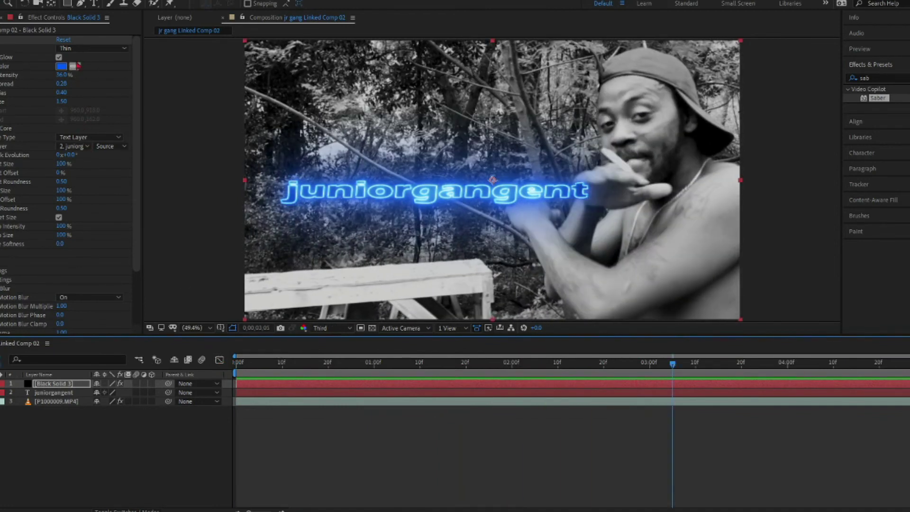
# Switch the Saber preset to Fog and lower Glow Intensity to about 16%.
pyautogui.click(93, 48)
pyautogui.click(114, 59)
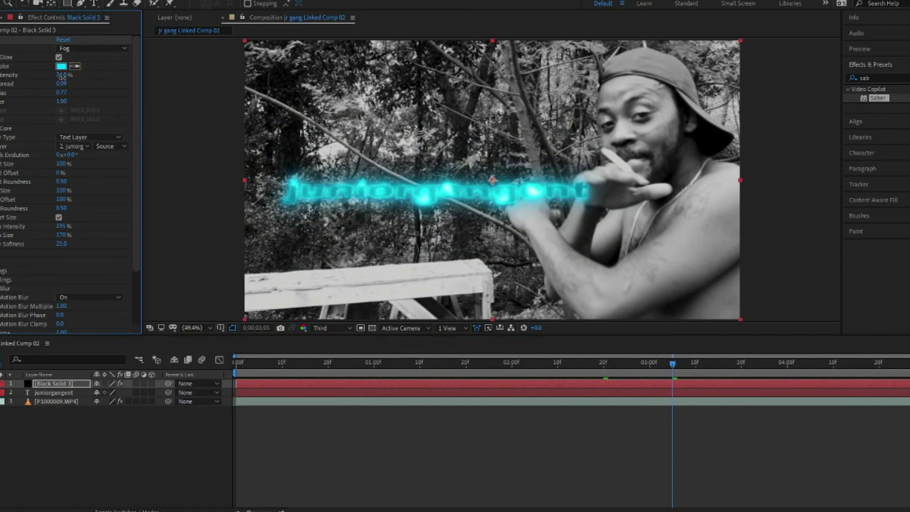
pyautogui.moveTo(63, 75); pyautogui.dragTo(64, 83)
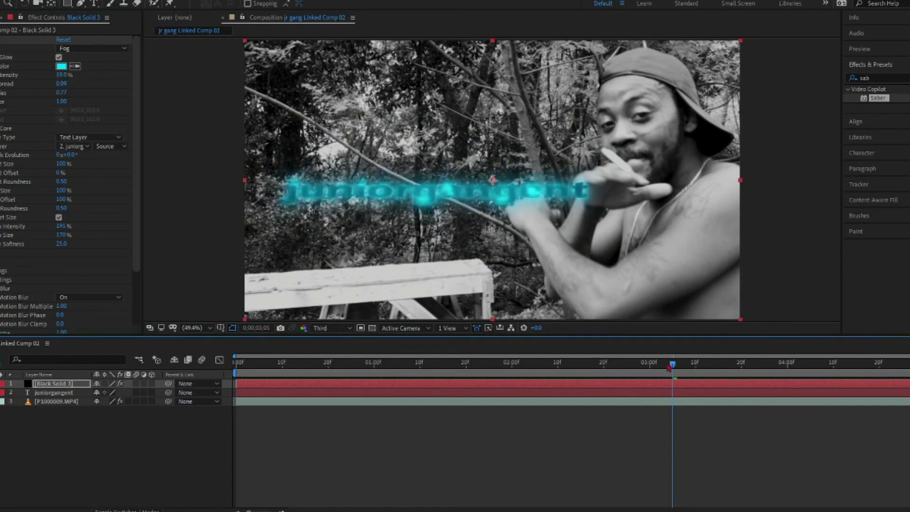
# Recolour the glow from cyan to green.
pyautogui.moveTo(672, 364); pyautogui.dragTo(268, 364)
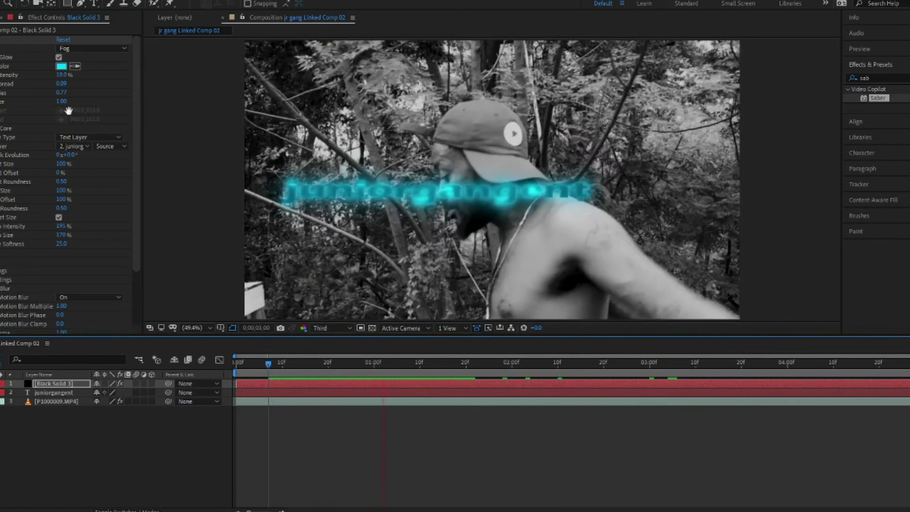
pyautogui.click(100, 137)
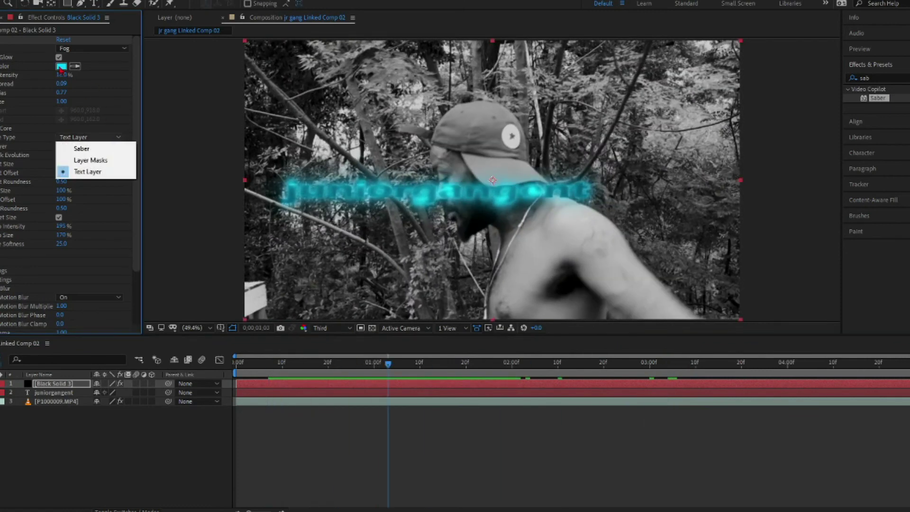
pyautogui.click(61, 66)
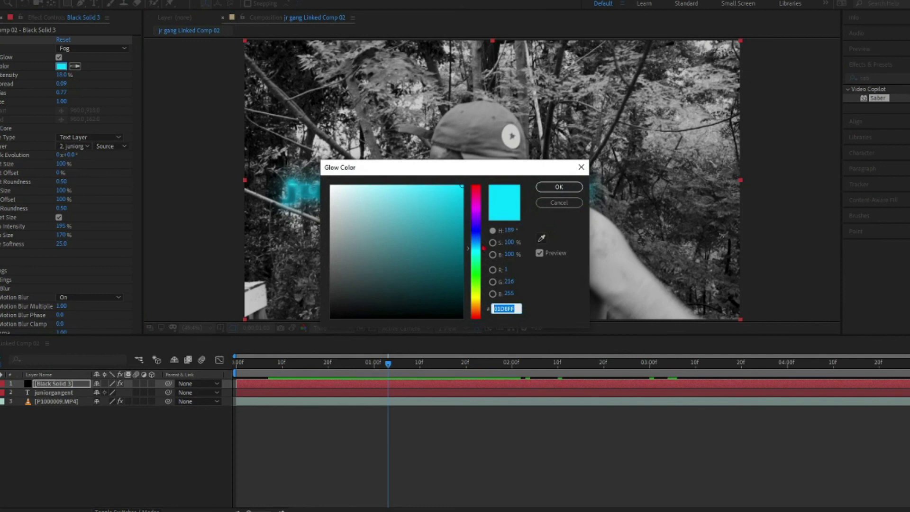
pyautogui.click(476, 278)
pyautogui.click(560, 187)
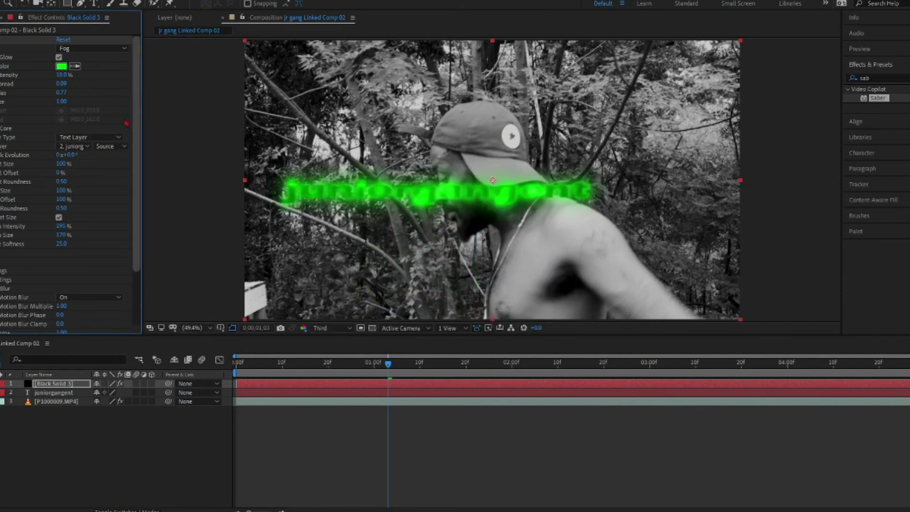
# Try the Nebula preset, adjust its spread, and preview the purple glow.
pyautogui.click(93, 48)
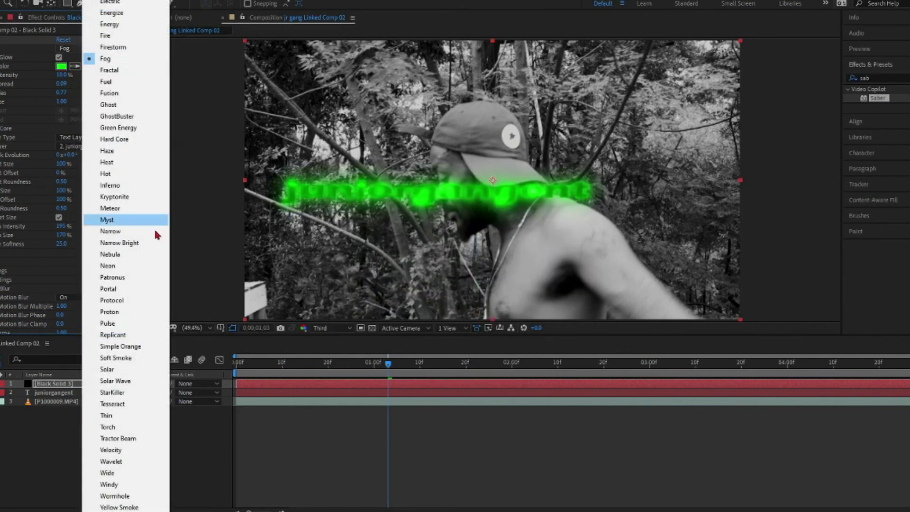
pyautogui.click(127, 253)
pyautogui.moveTo(64, 85); pyautogui.dragTo(48, 84)
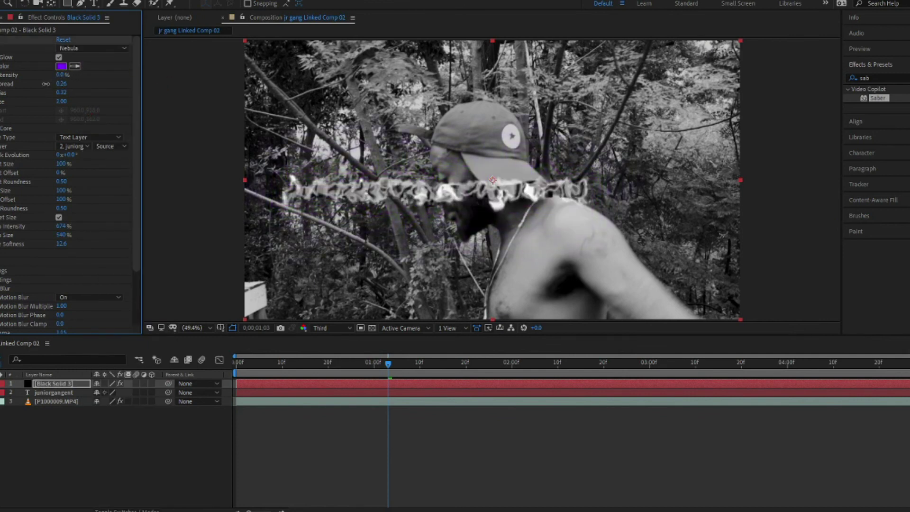
pyautogui.press('space')
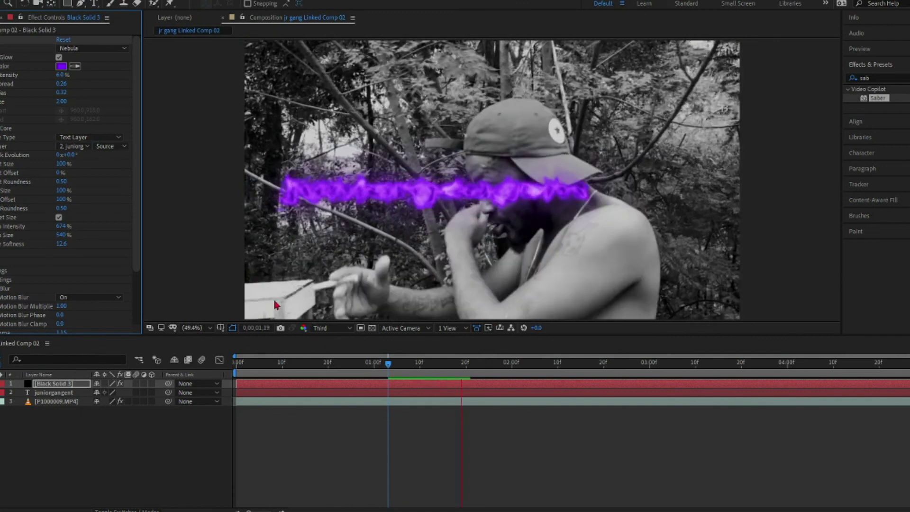
# Try the Proton preset, then a fiery orange preset.
pyautogui.click(93, 47)
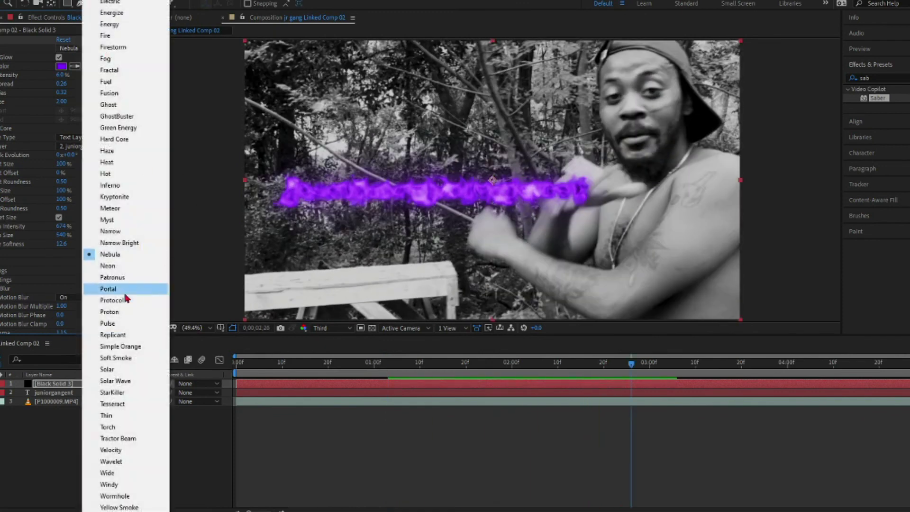
pyautogui.click(111, 319)
pyautogui.press('space')
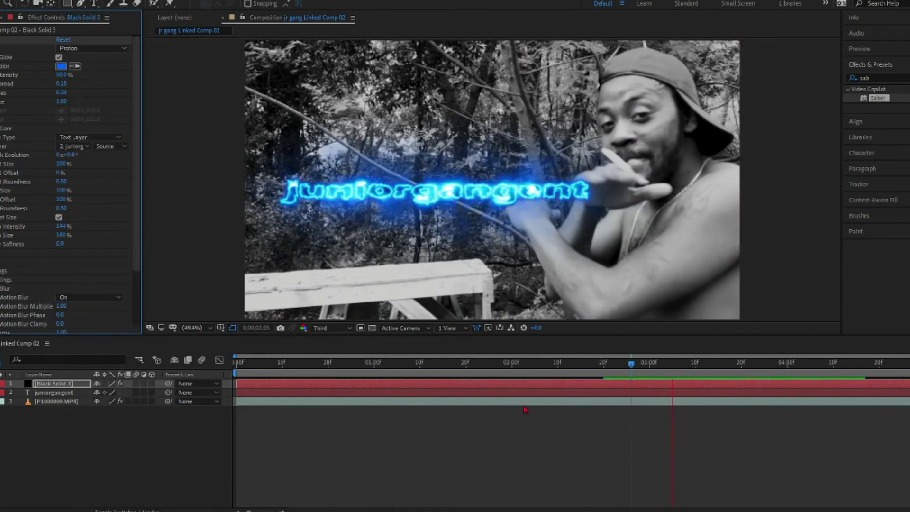
pyautogui.click(93, 47)
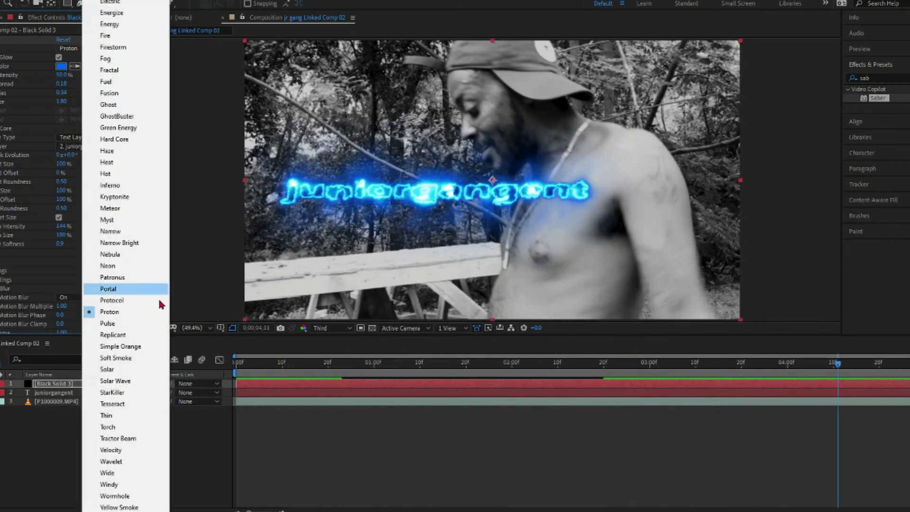
pyautogui.click(114, 427)
# Apply the StarKiller preset at about 33% Glow Intensity and preview the red glow.
pyautogui.click(93, 48)
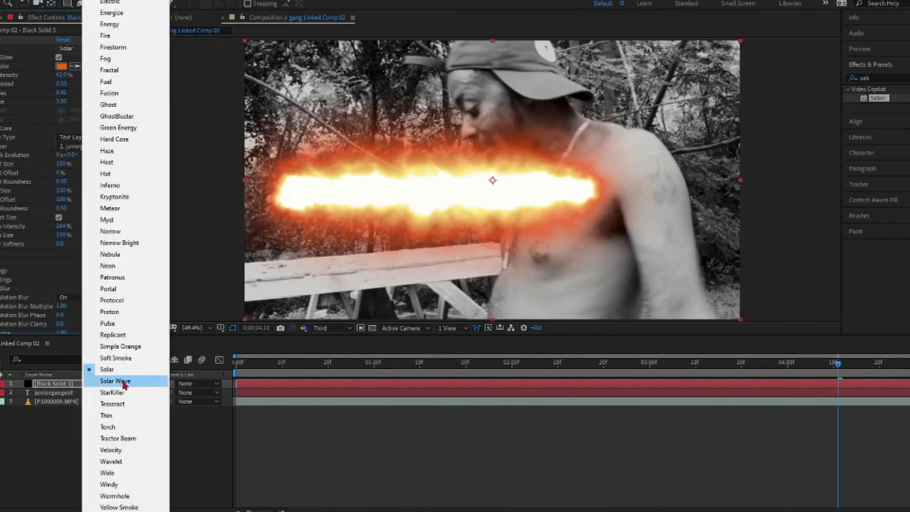
pyautogui.click(125, 396)
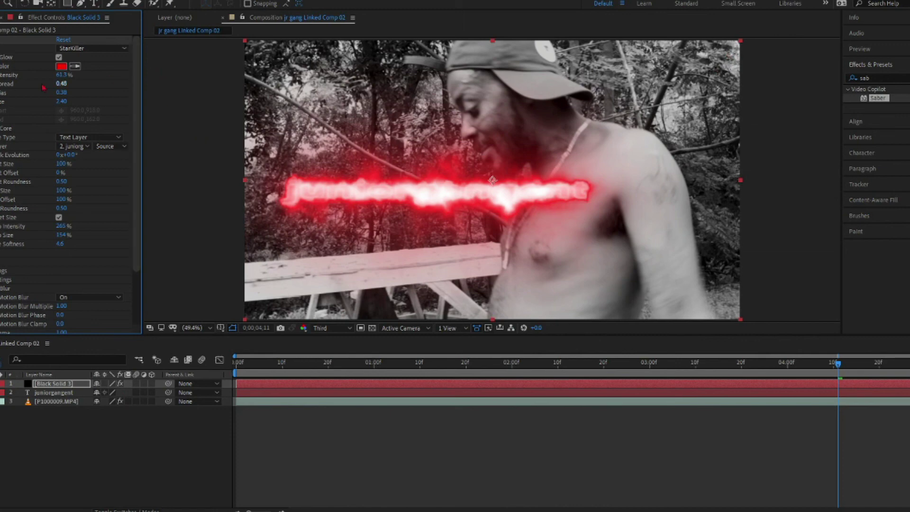
pyautogui.moveTo(62, 77); pyautogui.dragTo(45, 78)
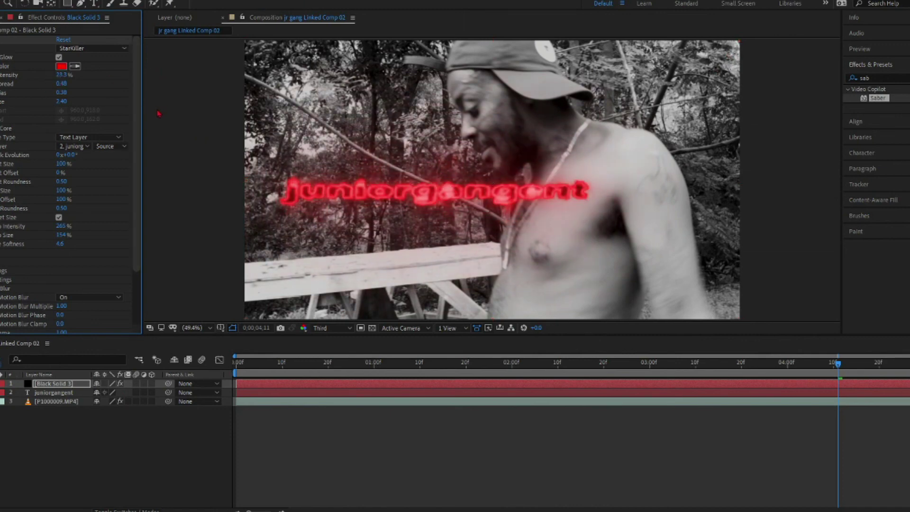
pyautogui.press('space')
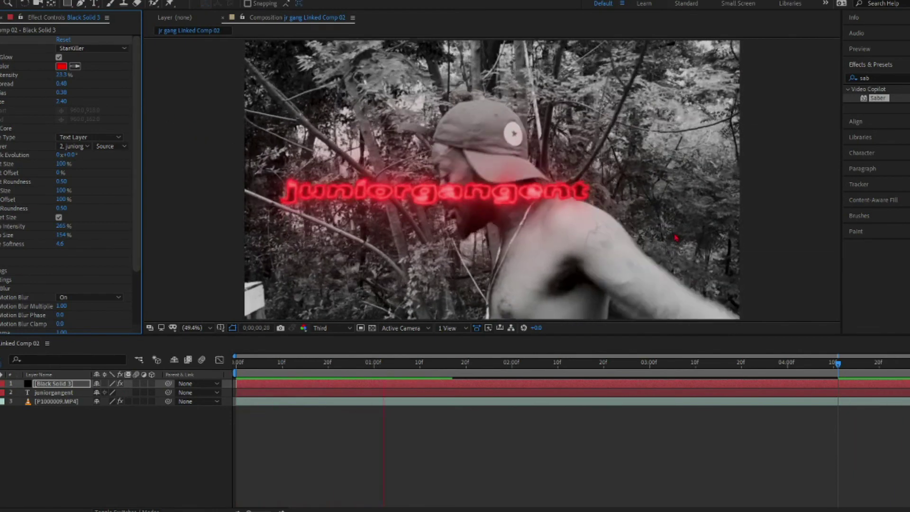